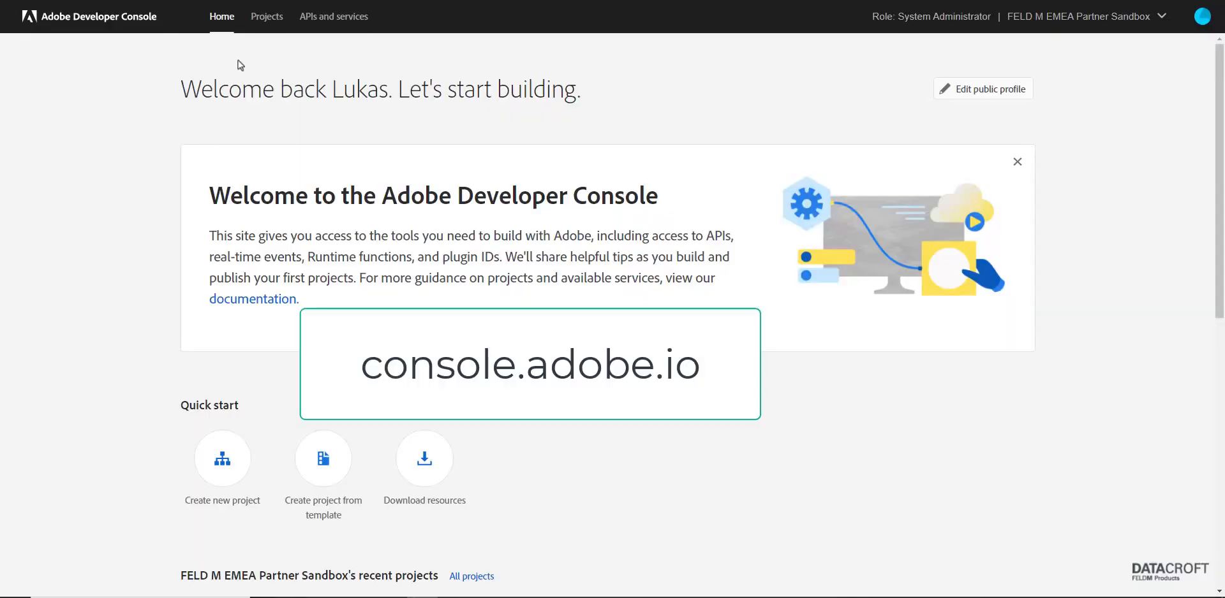
# Create a new project and rename it as "Component Manager Example".
pyautogui.click(223, 461)
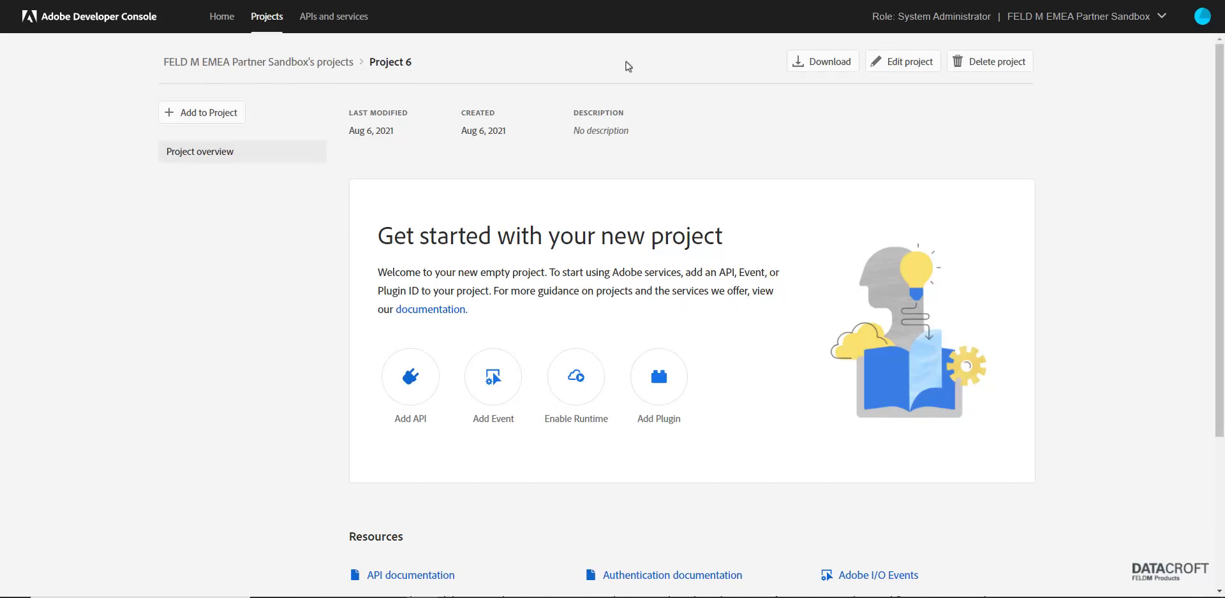
pyautogui.click(880, 62)
pyautogui.tripleClick(503, 264)
pyautogui.press('BackSpace')
pyautogui.write('Comp')
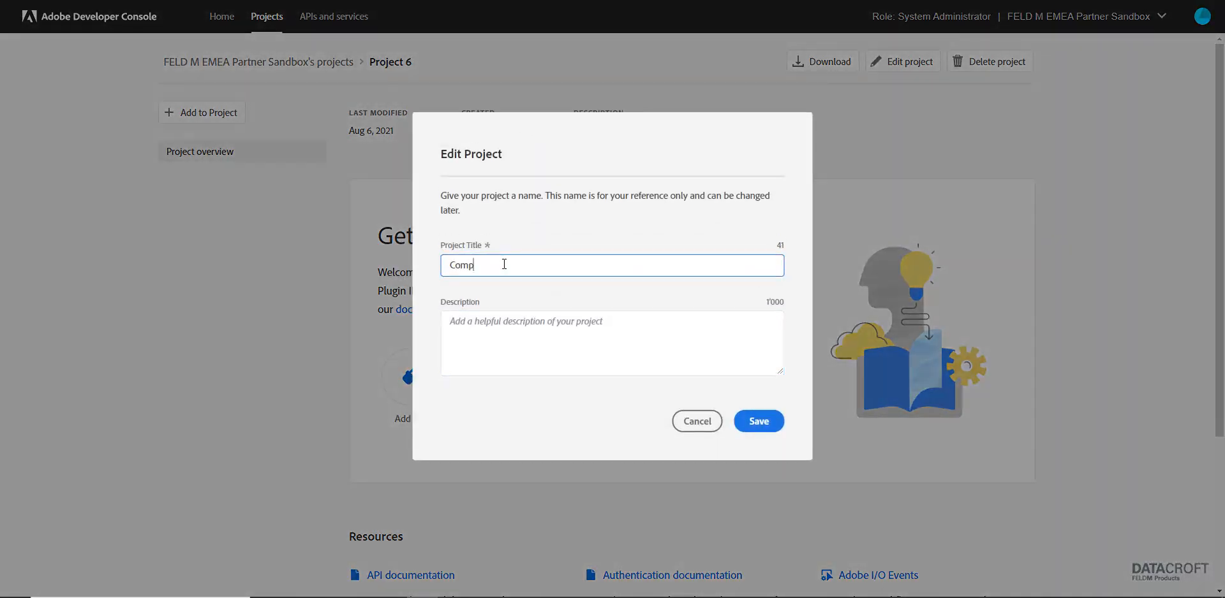
pyautogui.write('onent Manager Example')
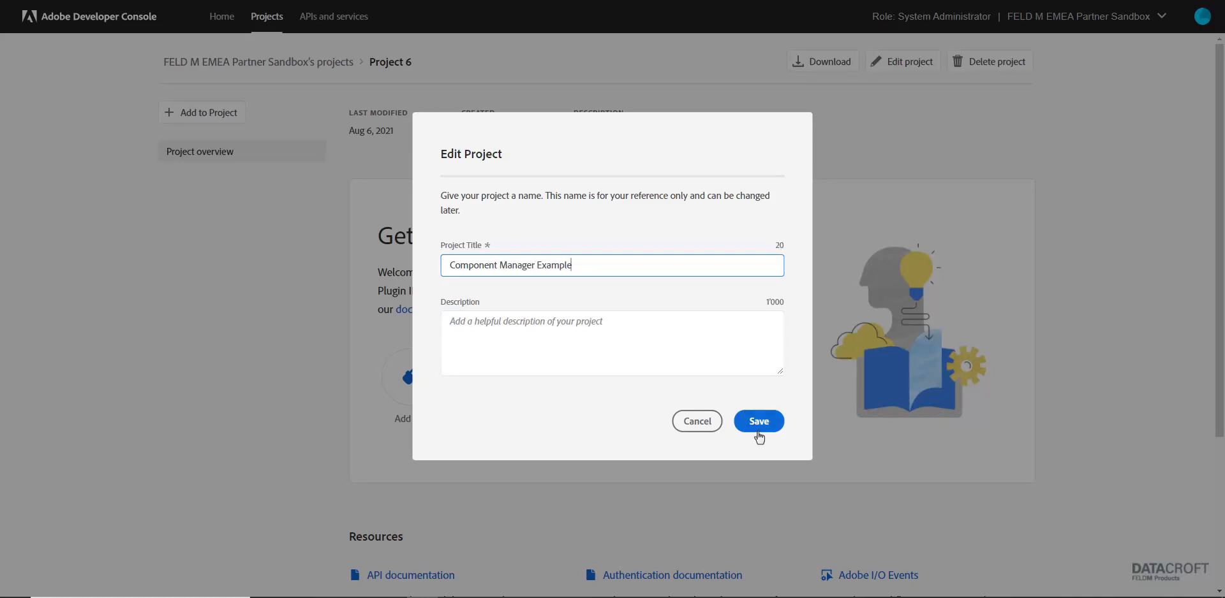
pyautogui.click(758, 424)
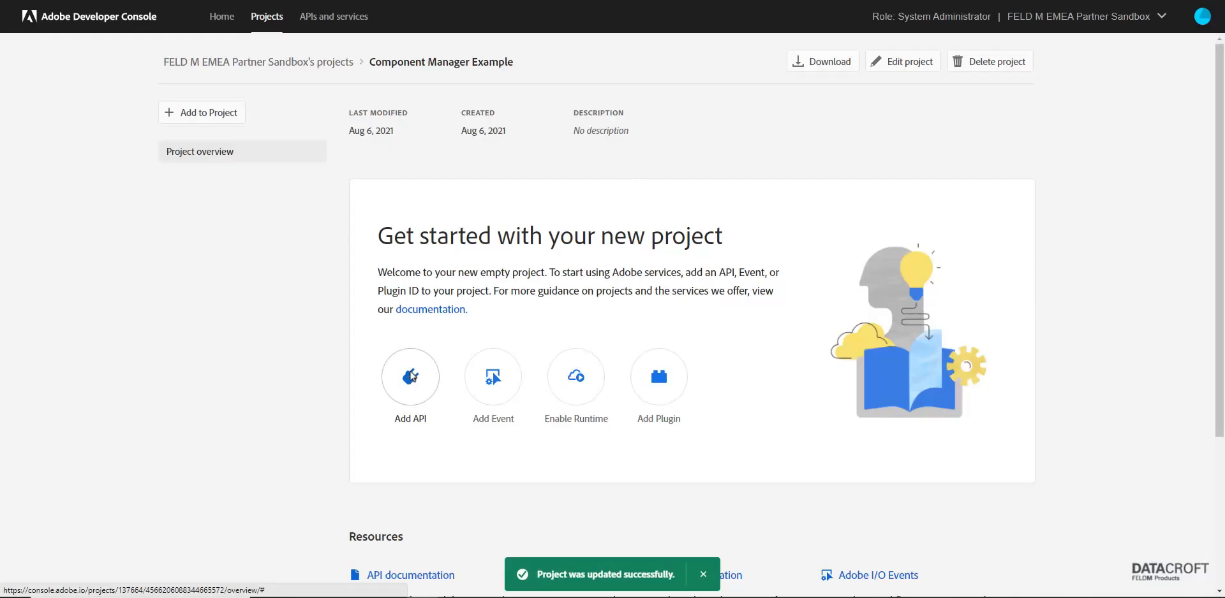
# Add the Adobe Analytics API to the project with Service Account (JWT) authentication.
pyautogui.click(413, 359)
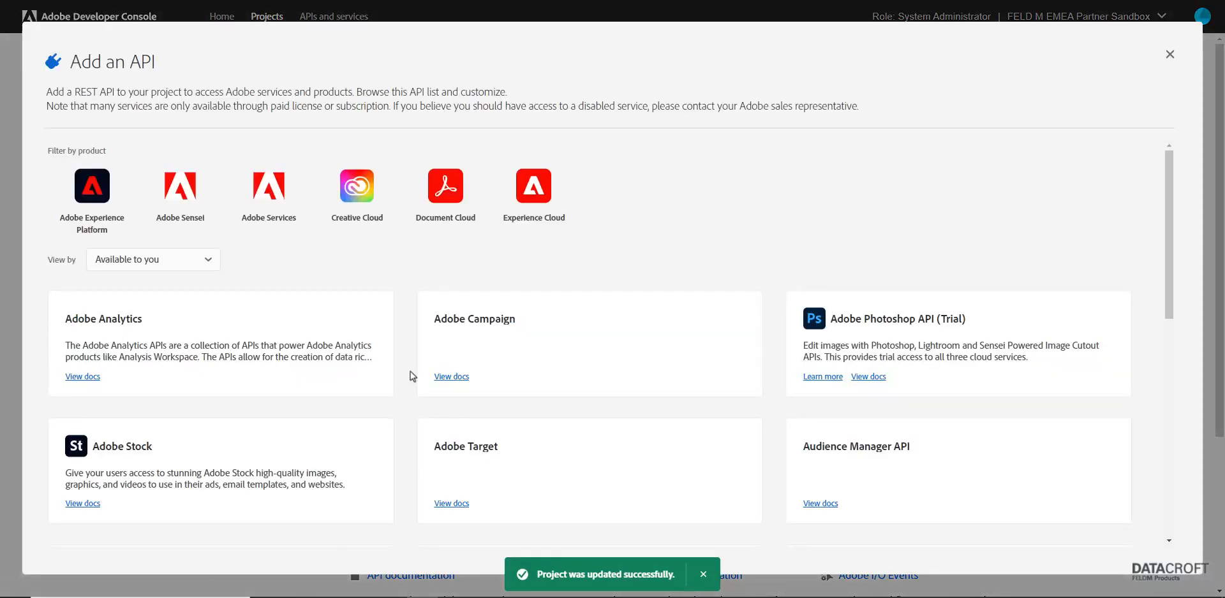
pyautogui.click(144, 336)
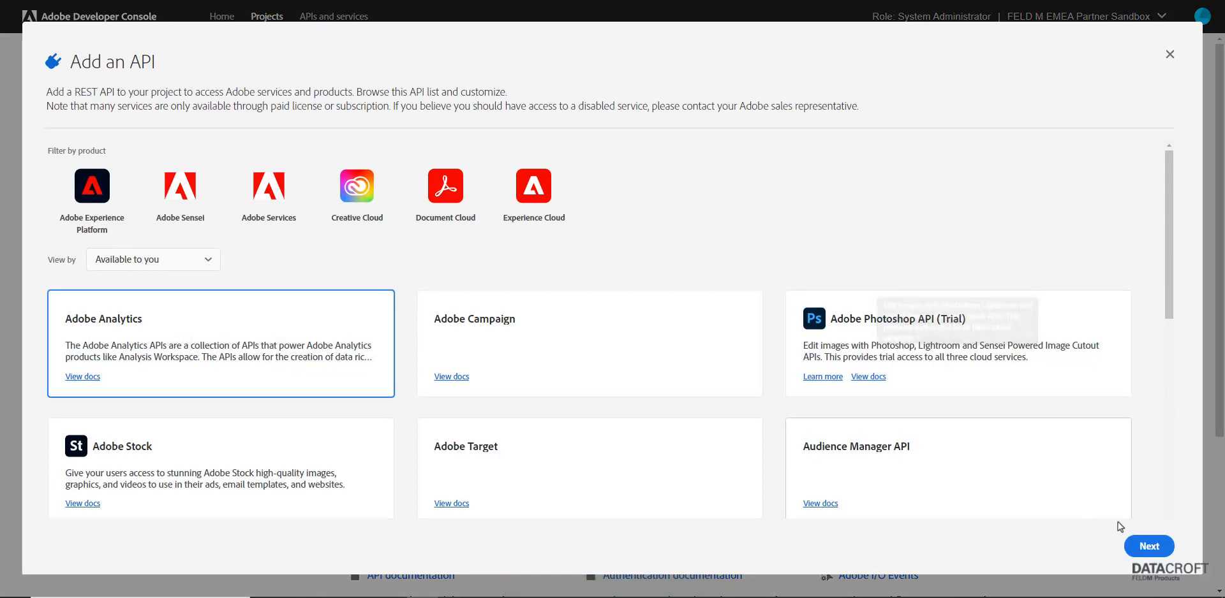
pyautogui.click(1151, 547)
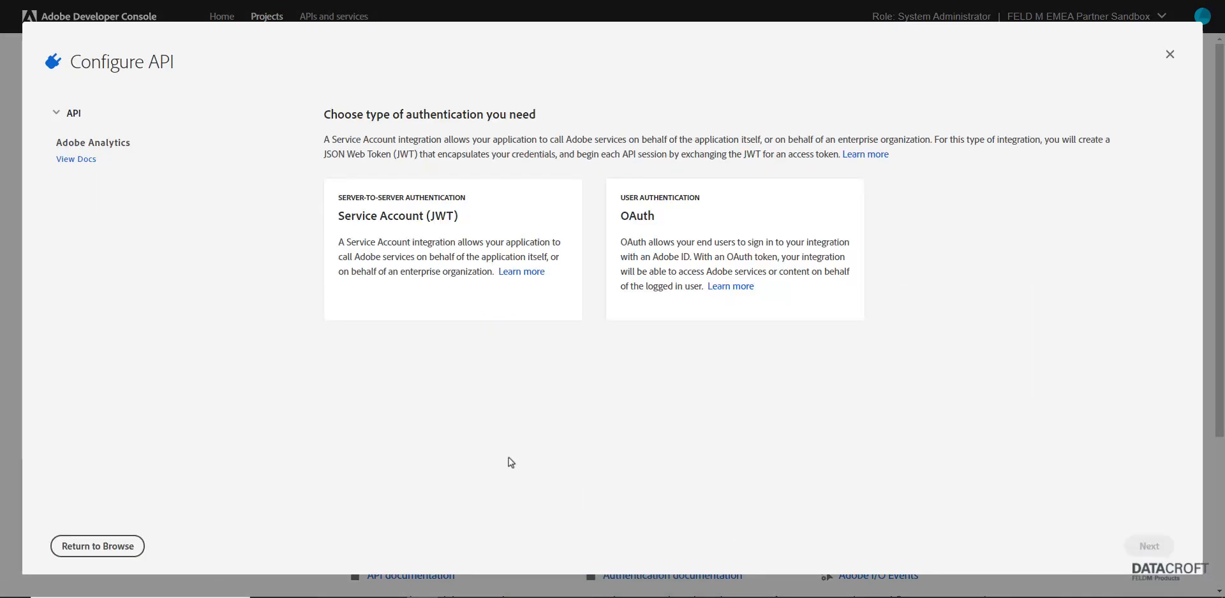
pyautogui.click(557, 204)
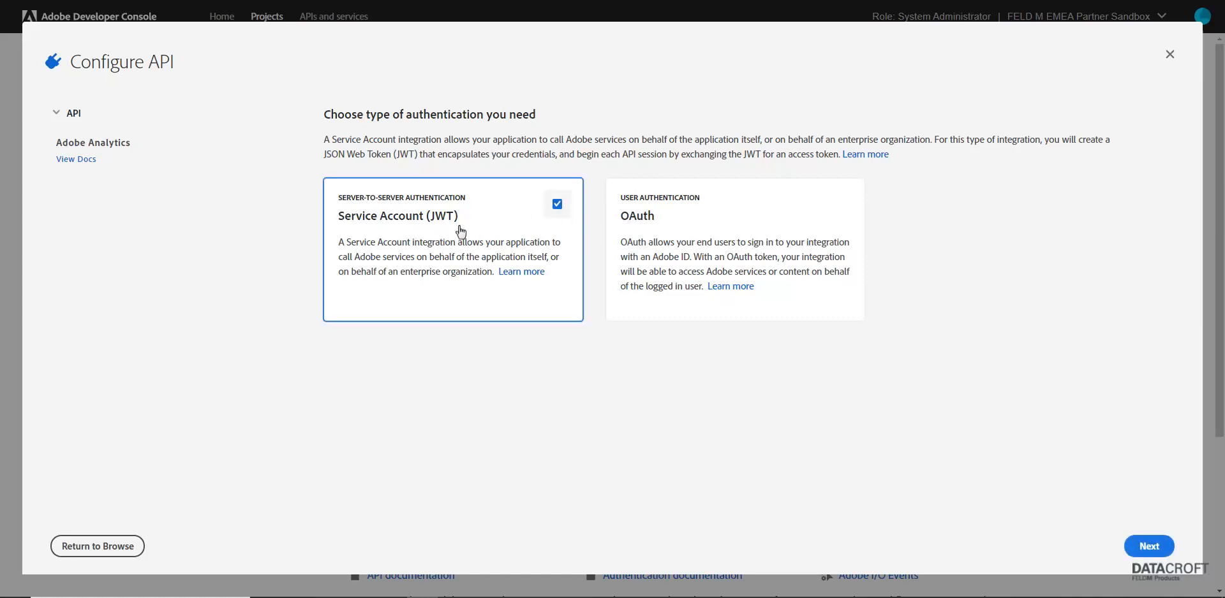
pyautogui.click(1149, 549)
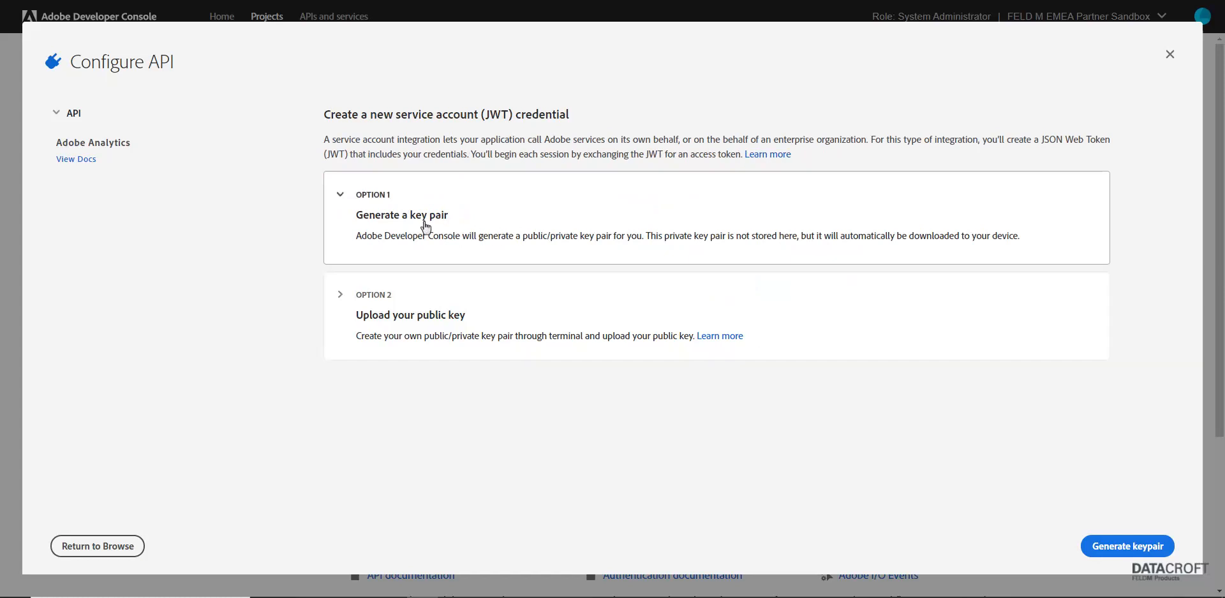
# Generate a key pair for the service account and save the downloaded file as config-private-key.zip.
pyautogui.click(1139, 554)
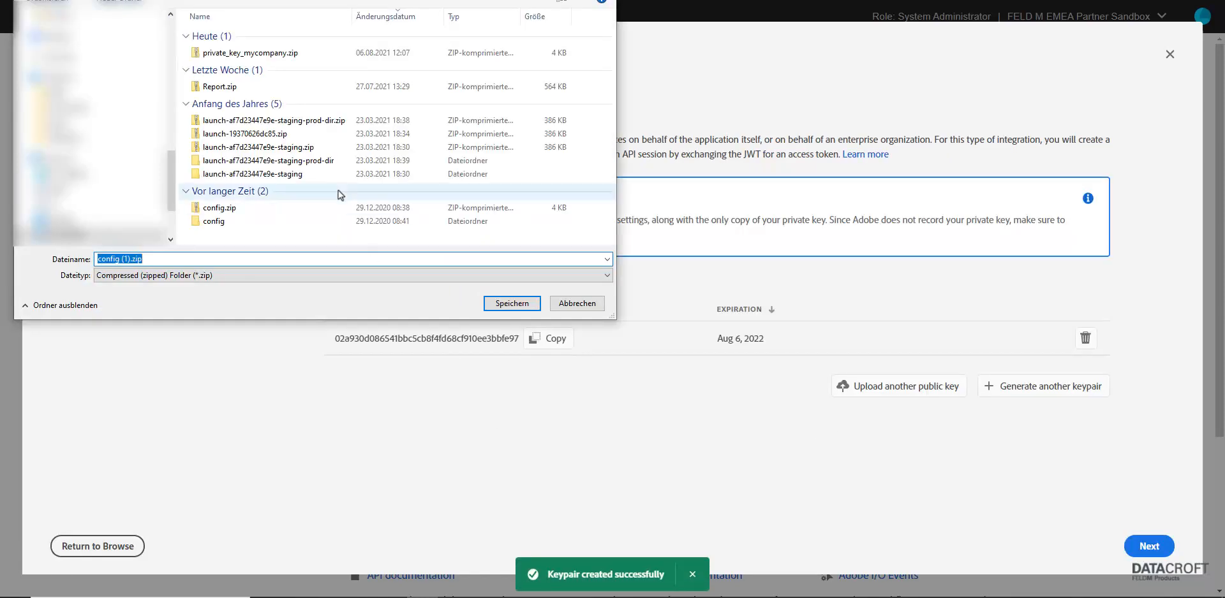
pyautogui.click(156, 259)
pyautogui.moveTo(133, 259); pyautogui.dragTo(121, 259)
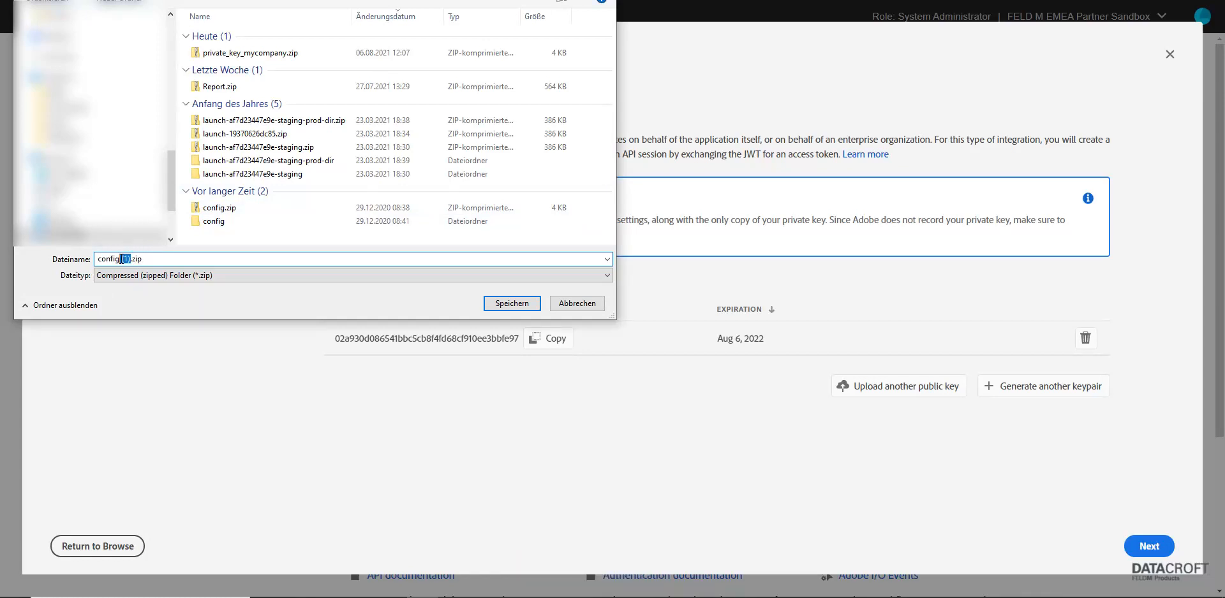
pyautogui.write('-private-key')
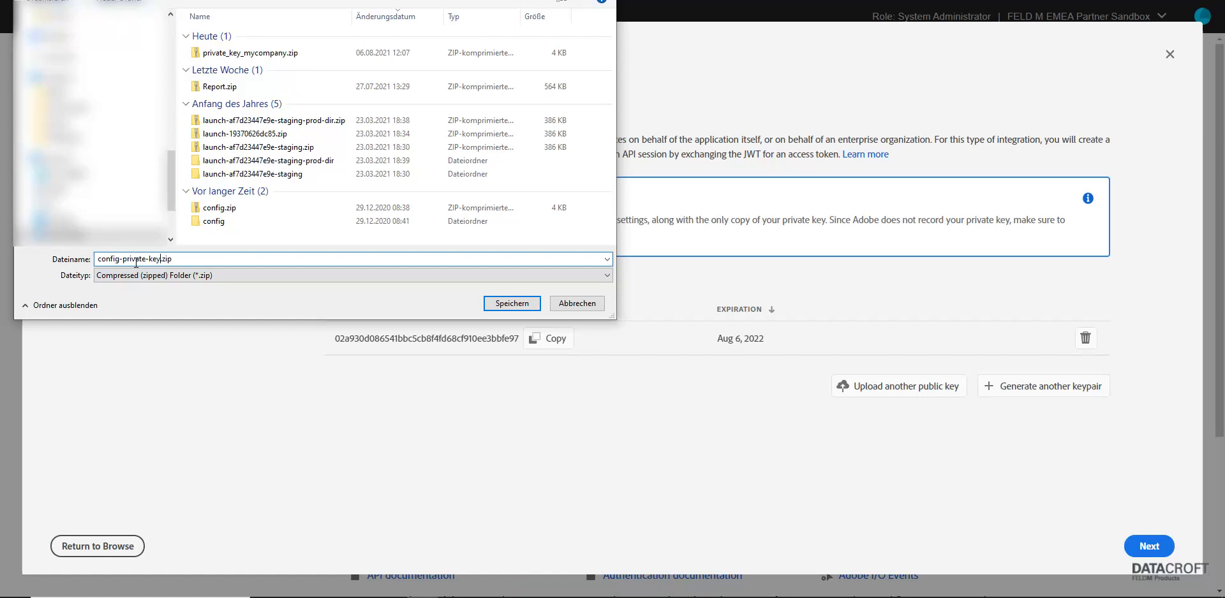
pyautogui.press('Return')
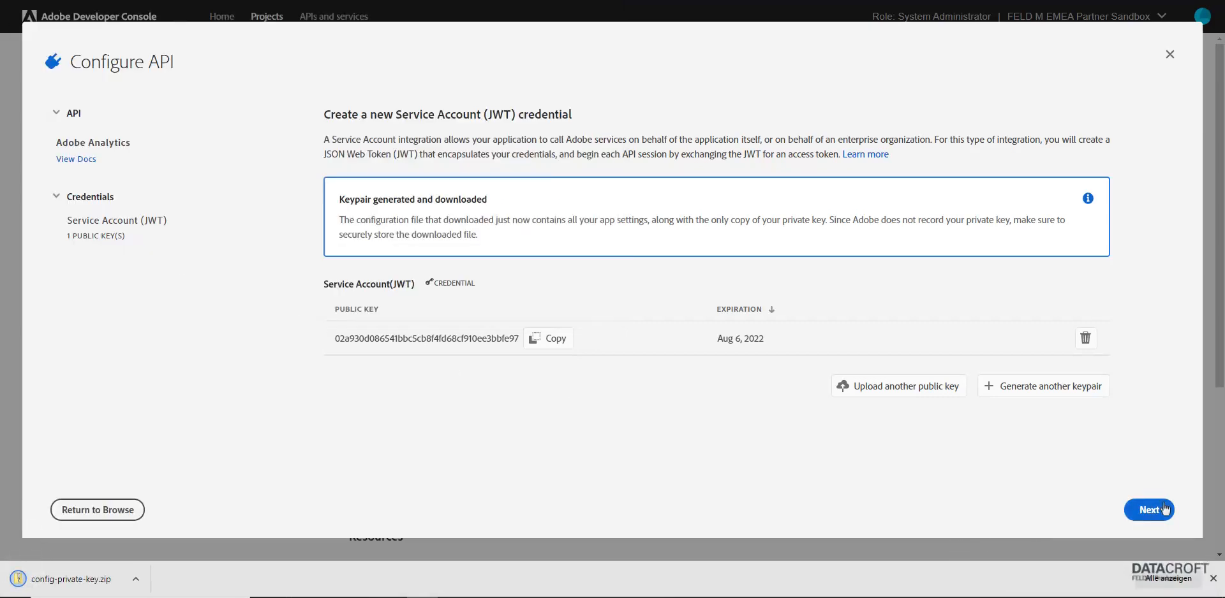
# Assign the product profile "Analytics - FELD M EMEA Partner Sandbox" to the integration and save the configured API.
pyautogui.click(1161, 515)
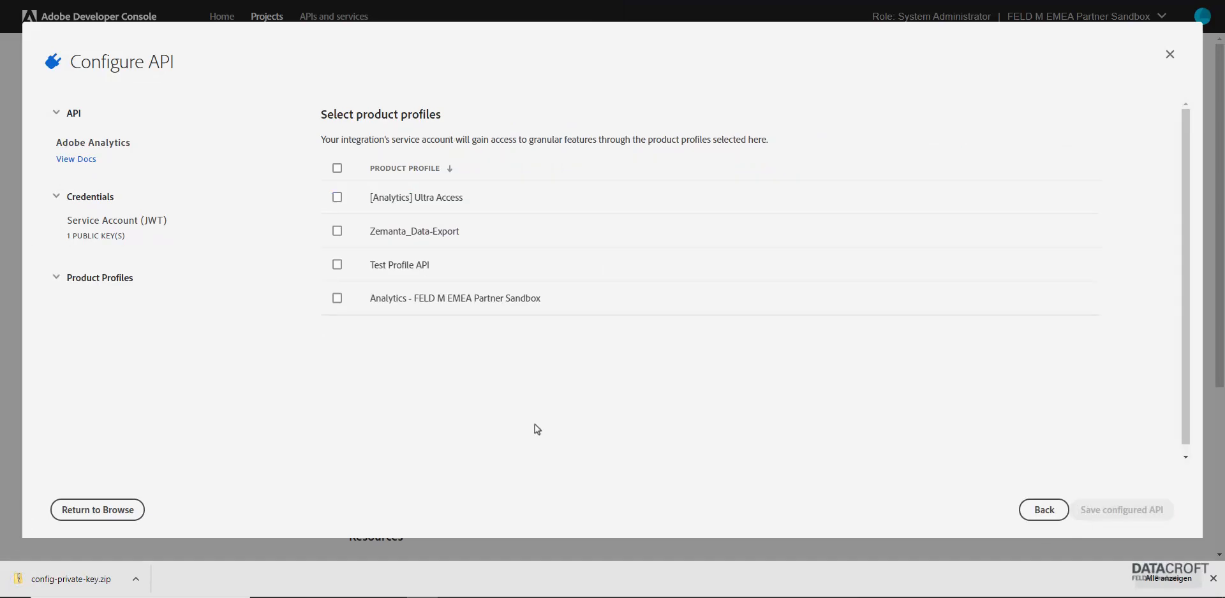
pyautogui.click(402, 306)
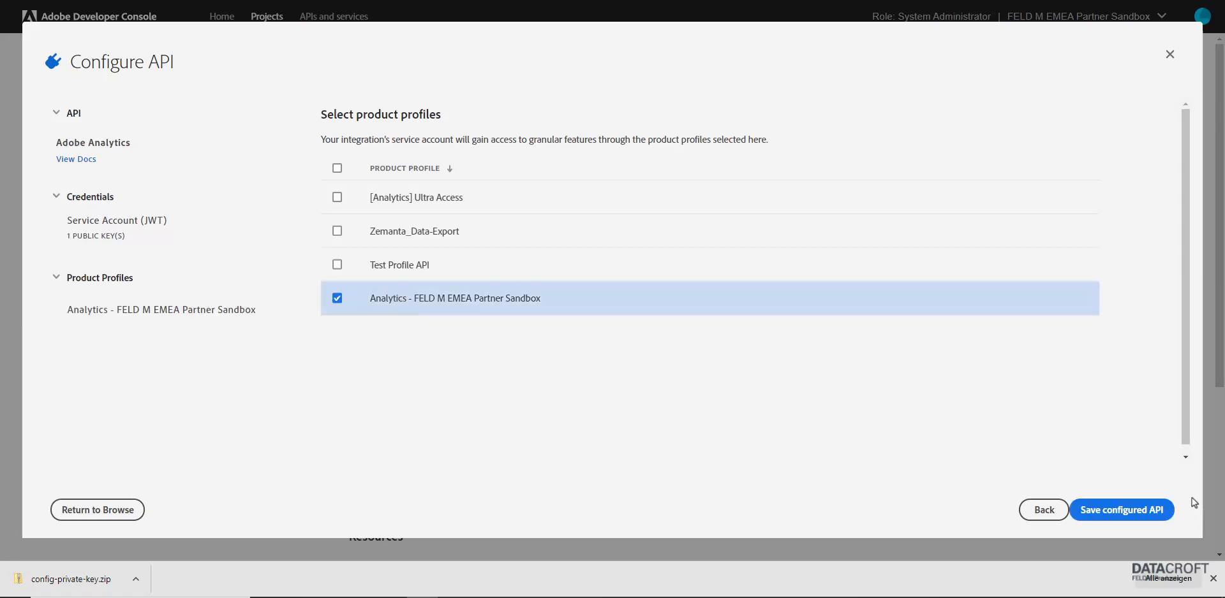
pyautogui.click(1127, 512)
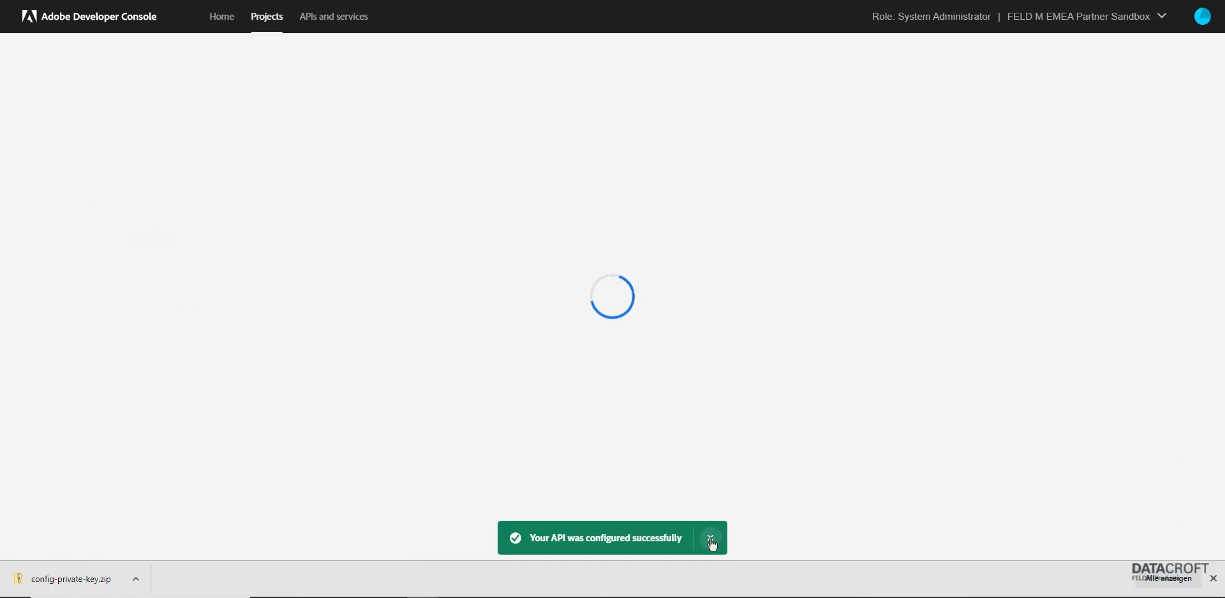
pyautogui.click(711, 539)
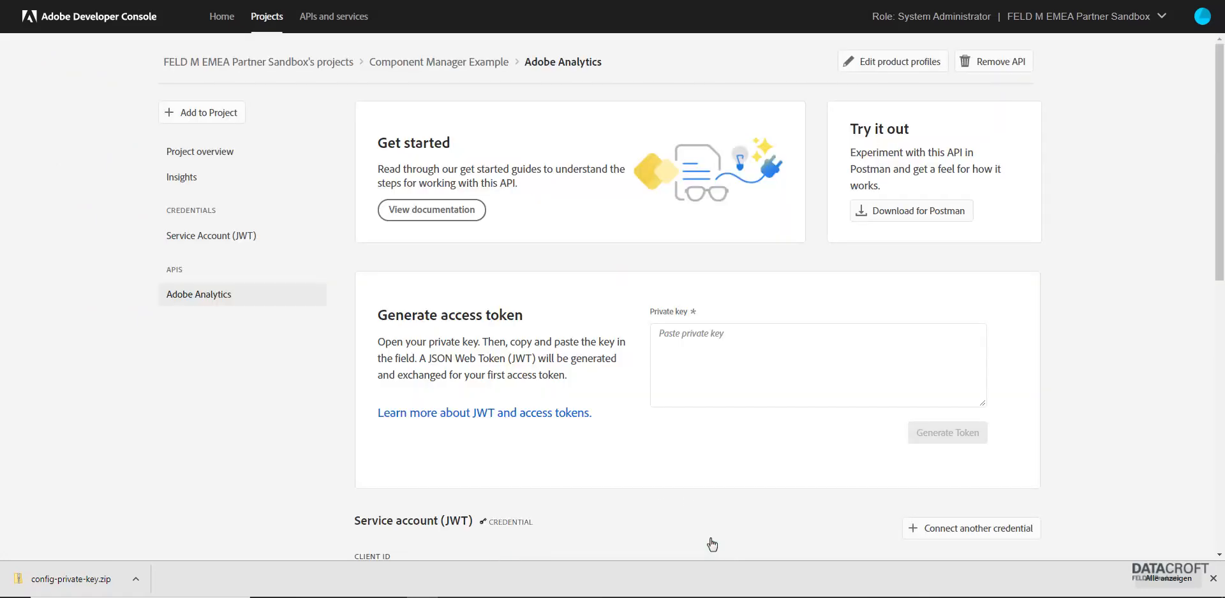
# Retrieve the client secret of the Service Account (JWT) credential.
pyautogui.scroll(-2, 681, 286)
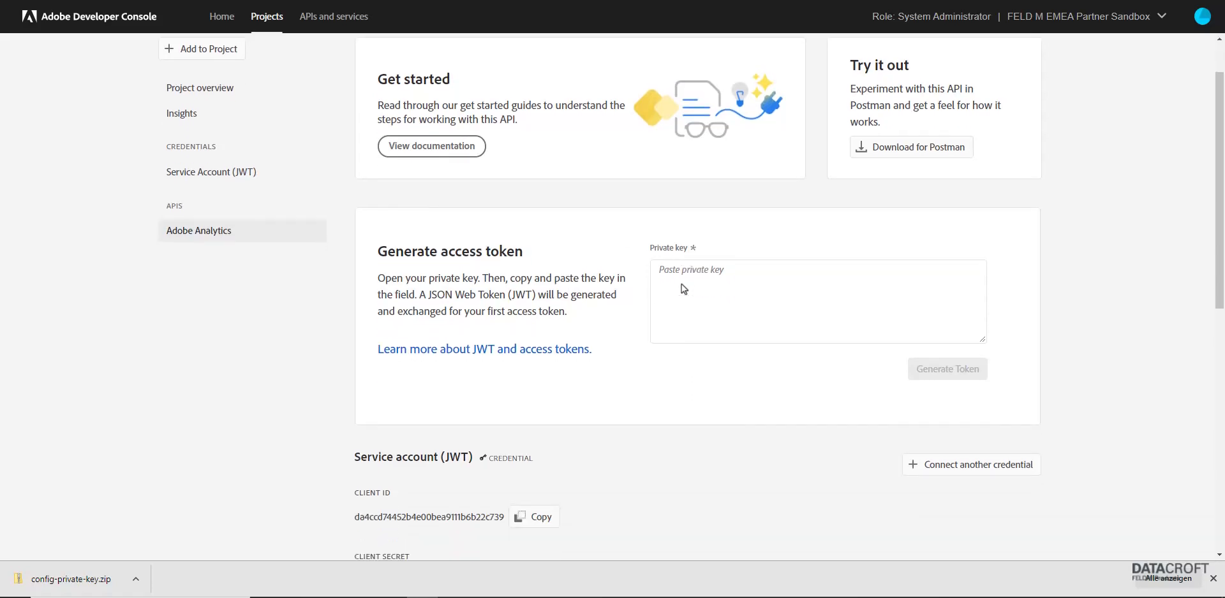
pyautogui.scroll(-4, 681, 287)
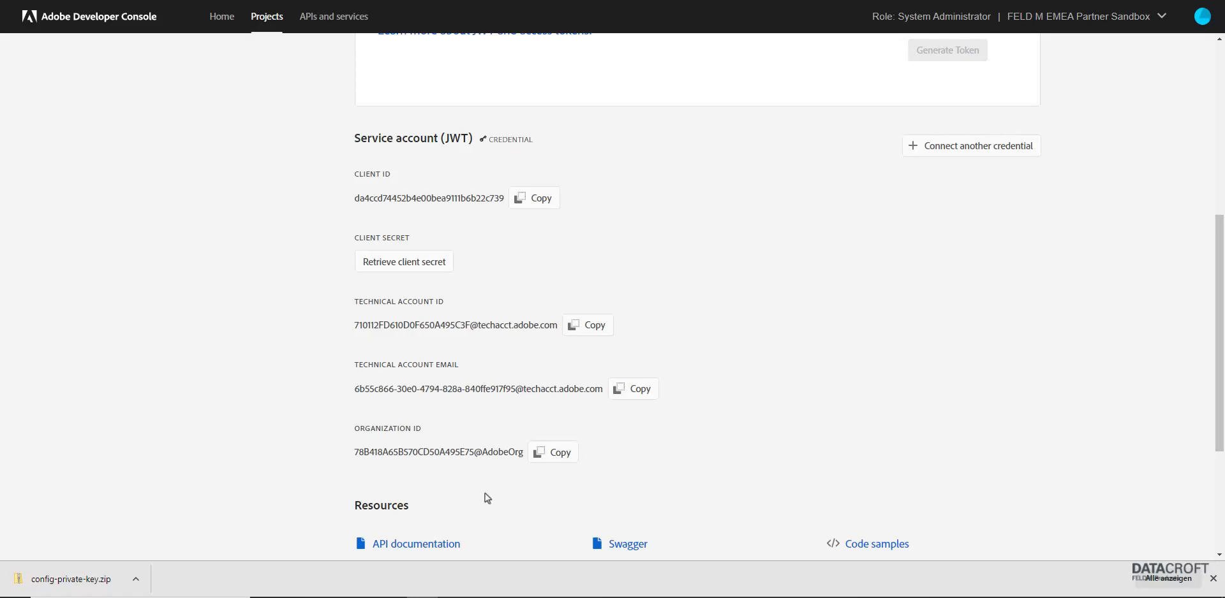
pyautogui.click(426, 267)
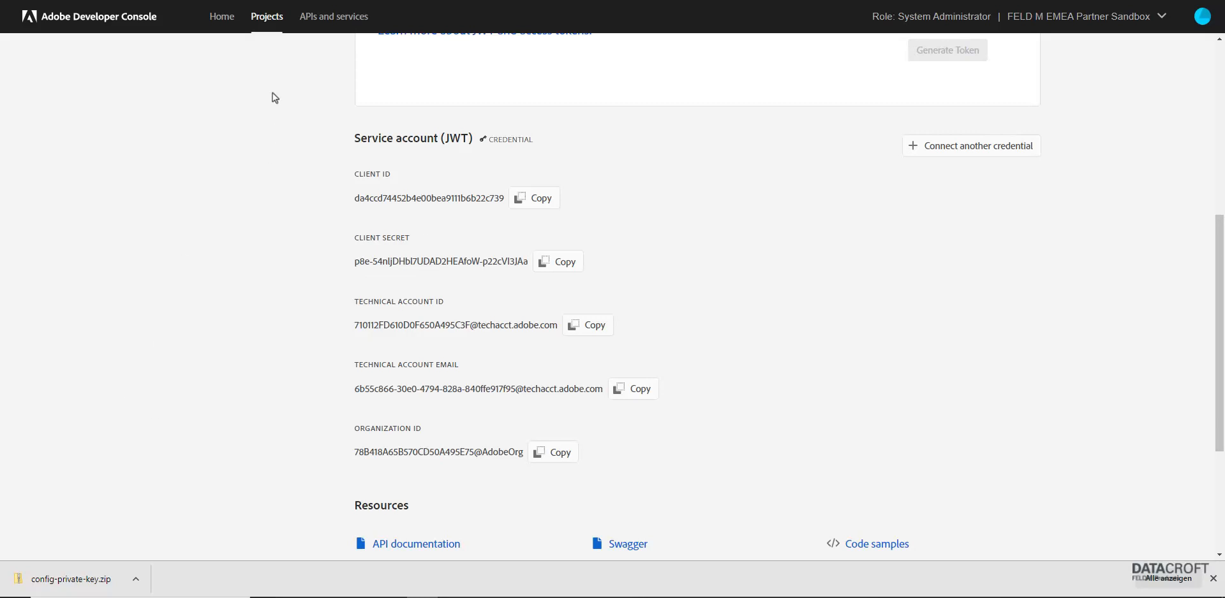
# Switch to the Google Sheets settings sheet and examine the client_id, secret, tech_id and org_id rows.
pyautogui.click(239, 0)
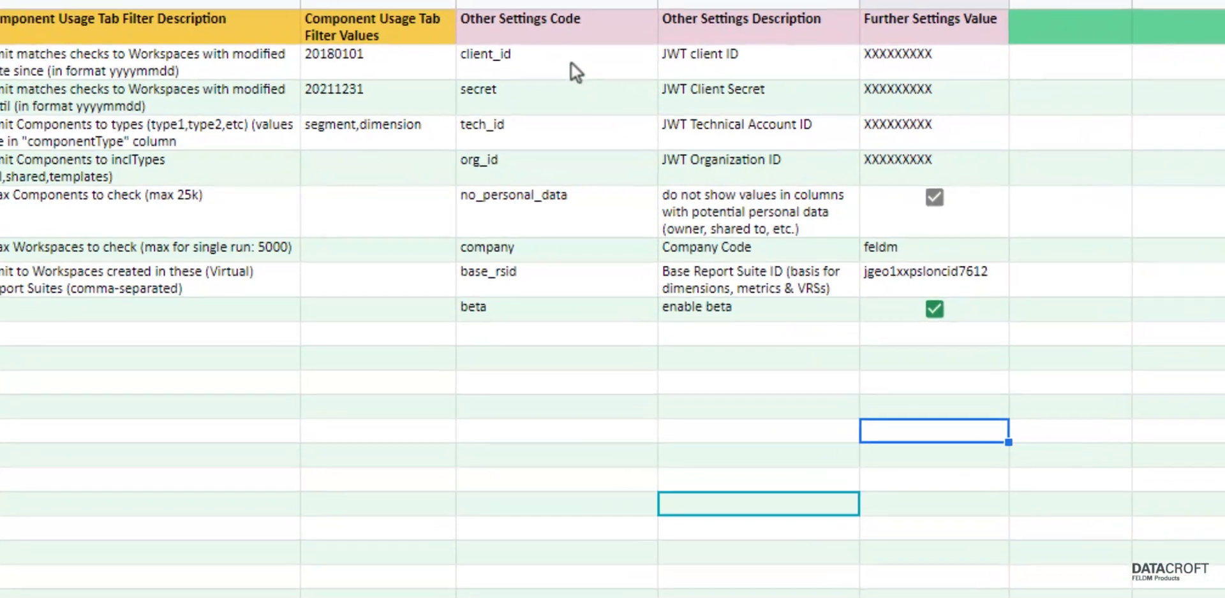
pyautogui.click(584, 128)
pyautogui.moveTo(537, 121); pyautogui.dragTo(934, 184)
pyautogui.click(316, 114)
pyautogui.click(265, 184)
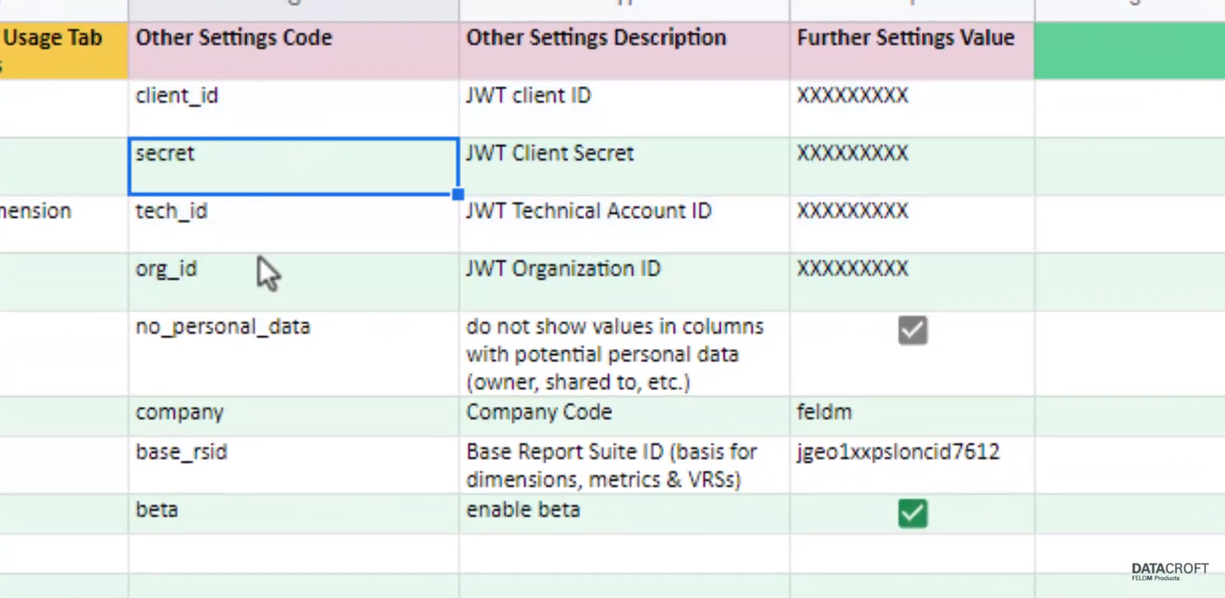
pyautogui.click(280, 297)
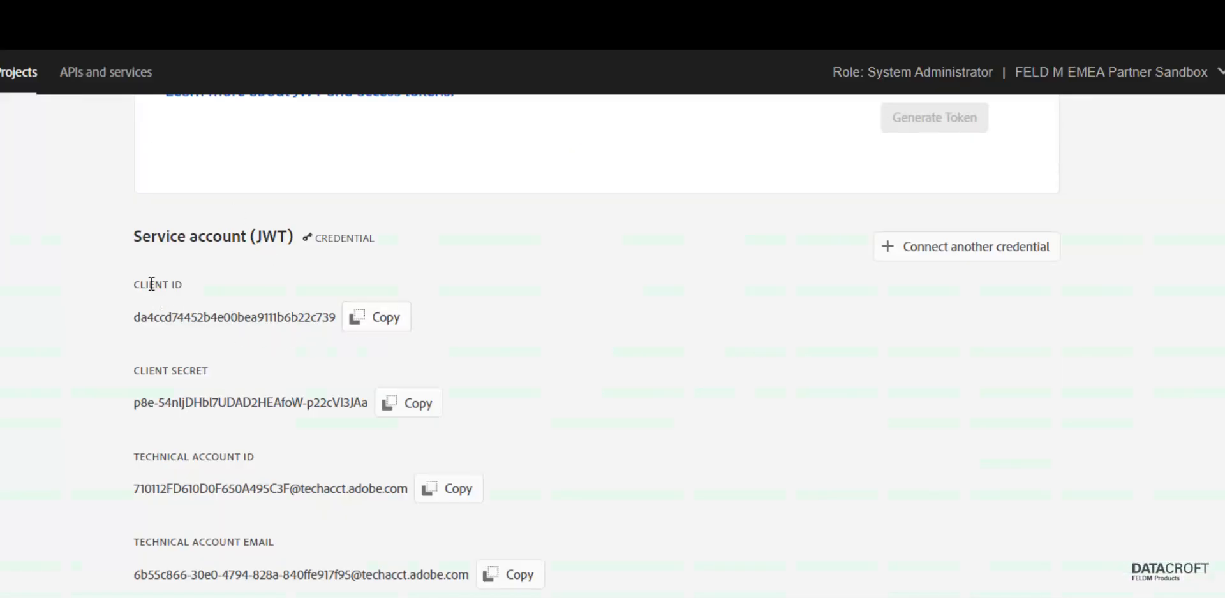
# Copy the client ID and client secret from Adobe Developer Console into the client_id and secret values of the Google Sheets settings.
pyautogui.click(375, 317)
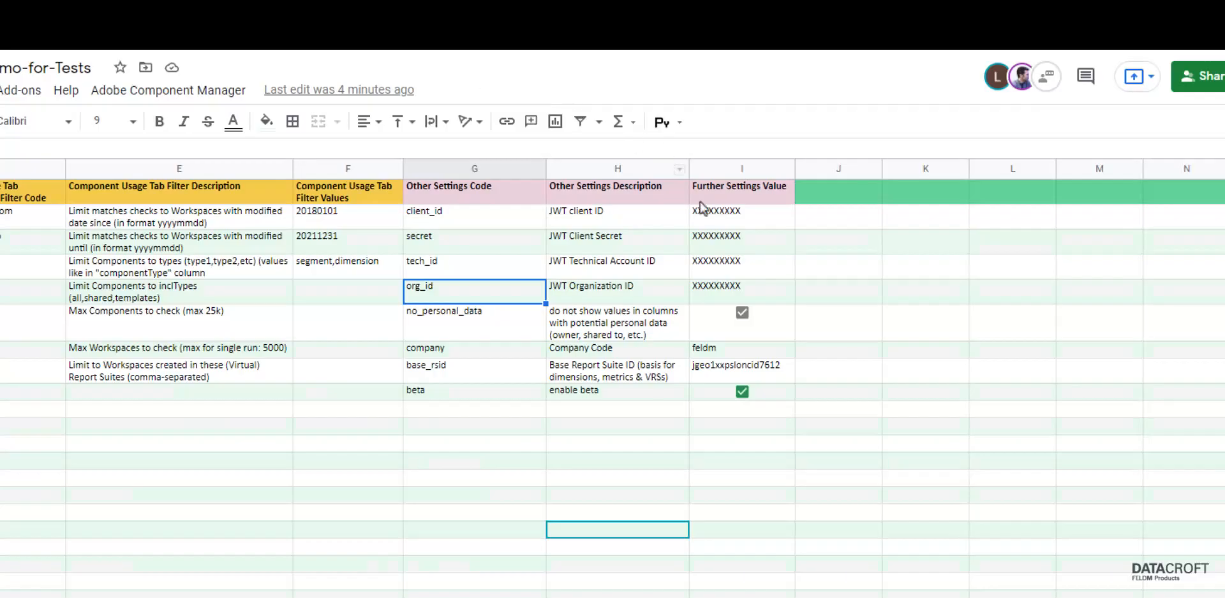
pyautogui.click(726, 218)
pyautogui.hotkey('ctrl', 'v')
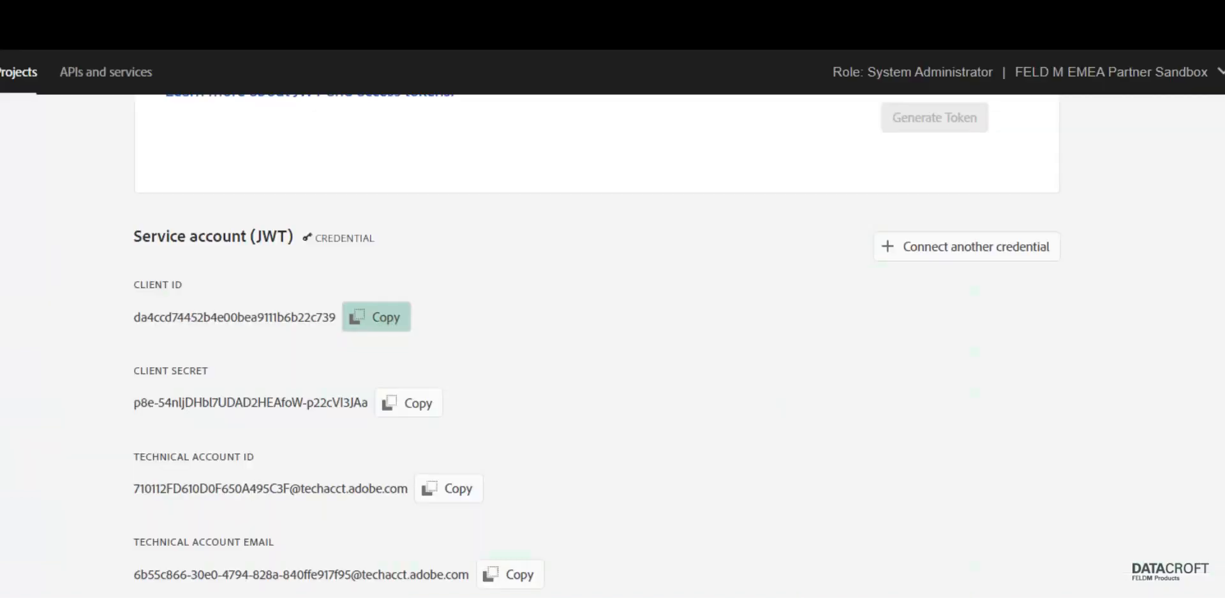
pyautogui.click(420, 413)
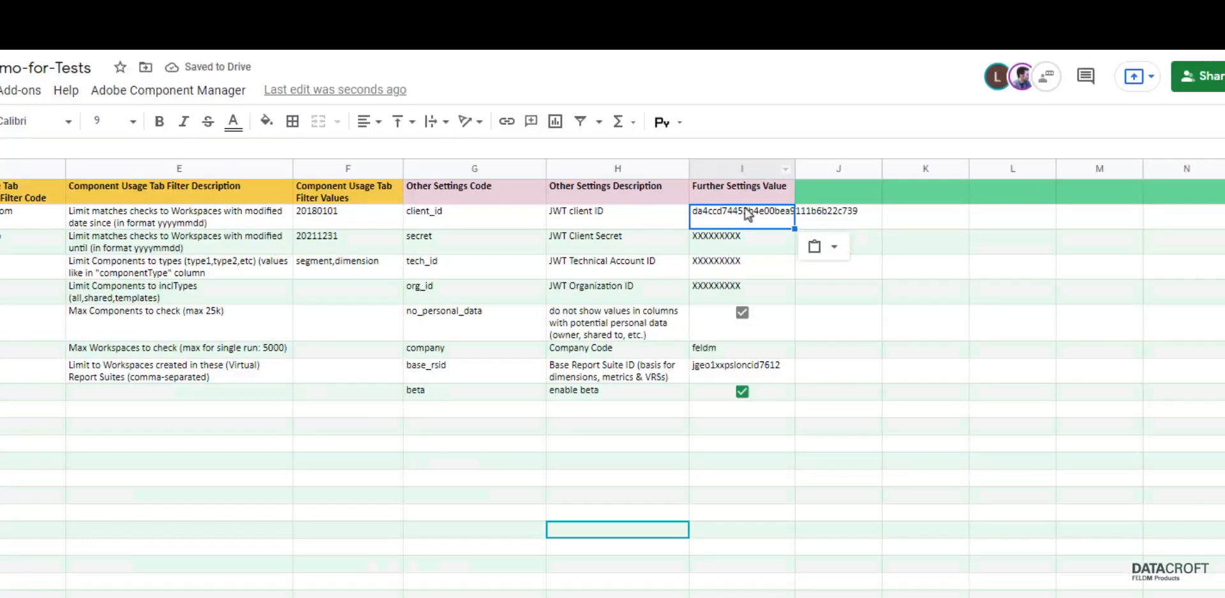
pyautogui.click(740, 248)
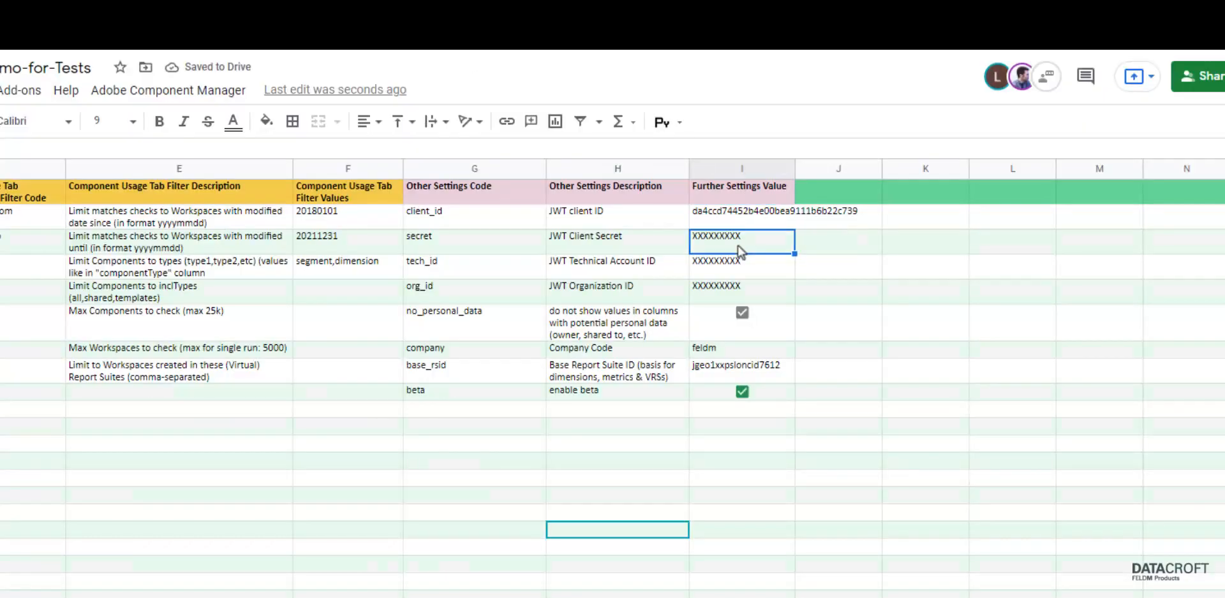
pyautogui.hotkey('ctrl', 'v')
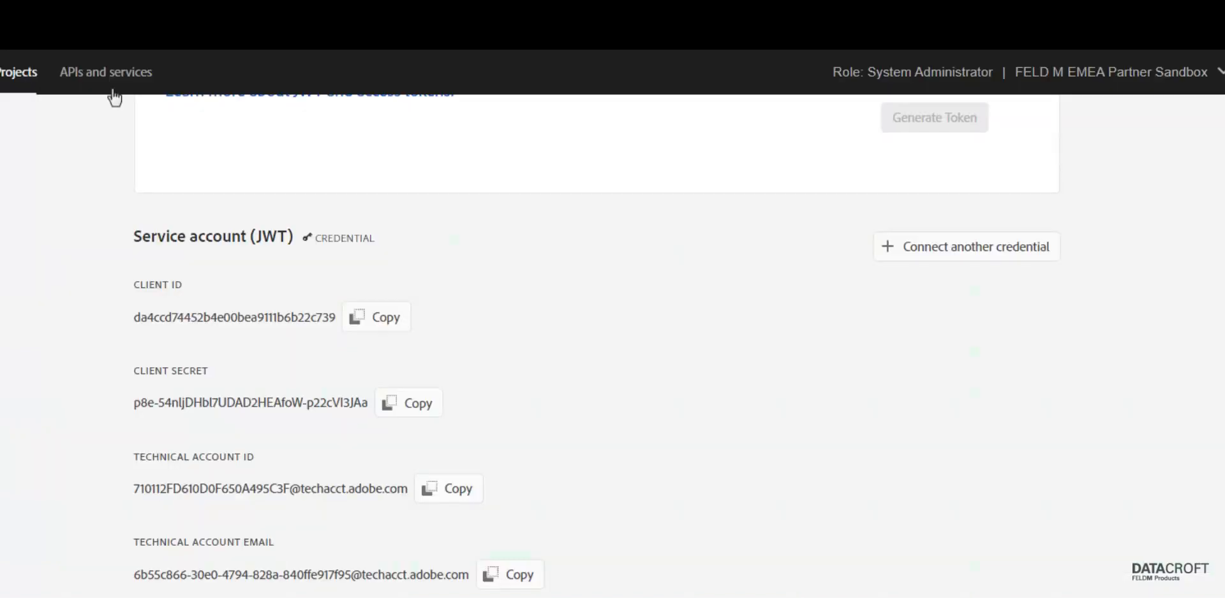
# Copy the technical account ID and organization ID from Adobe Developer Console into the tech_id and org_id values of the Google Sheets settings.
pyautogui.click(457, 496)
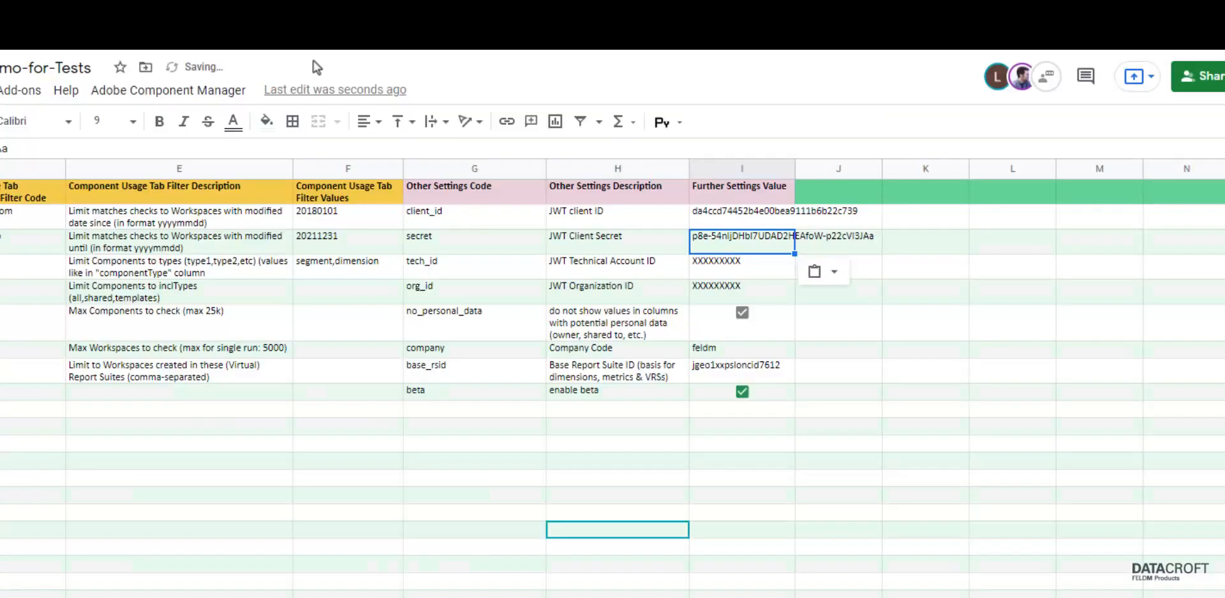
pyautogui.click(740, 267)
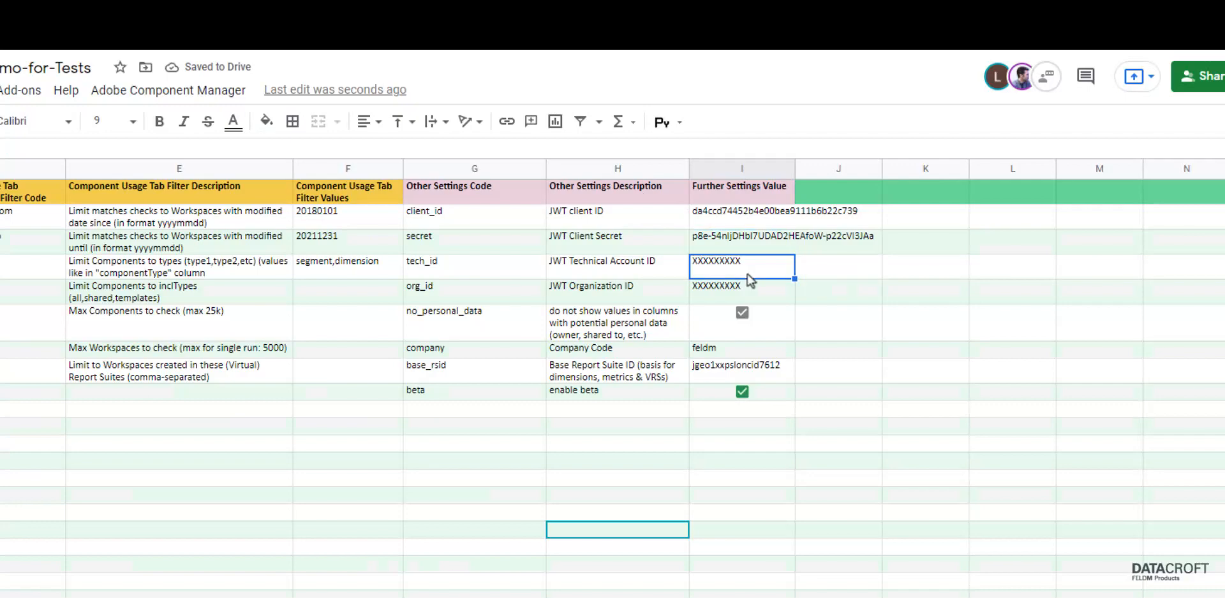
pyautogui.hotkey('ctrl', 'v')
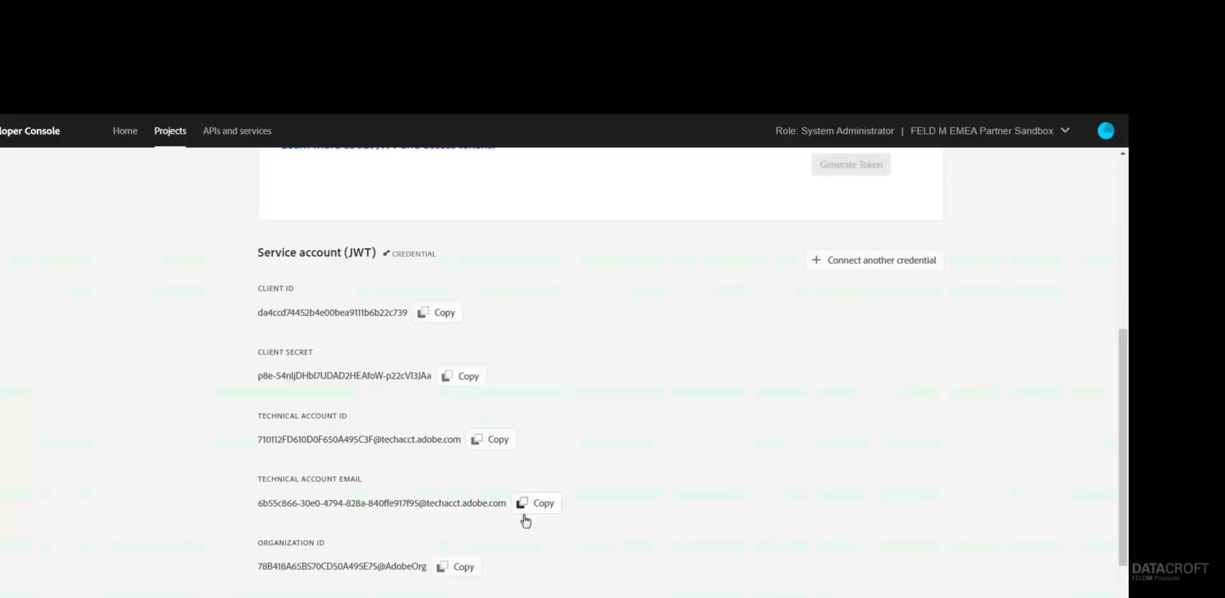
pyautogui.click(457, 567)
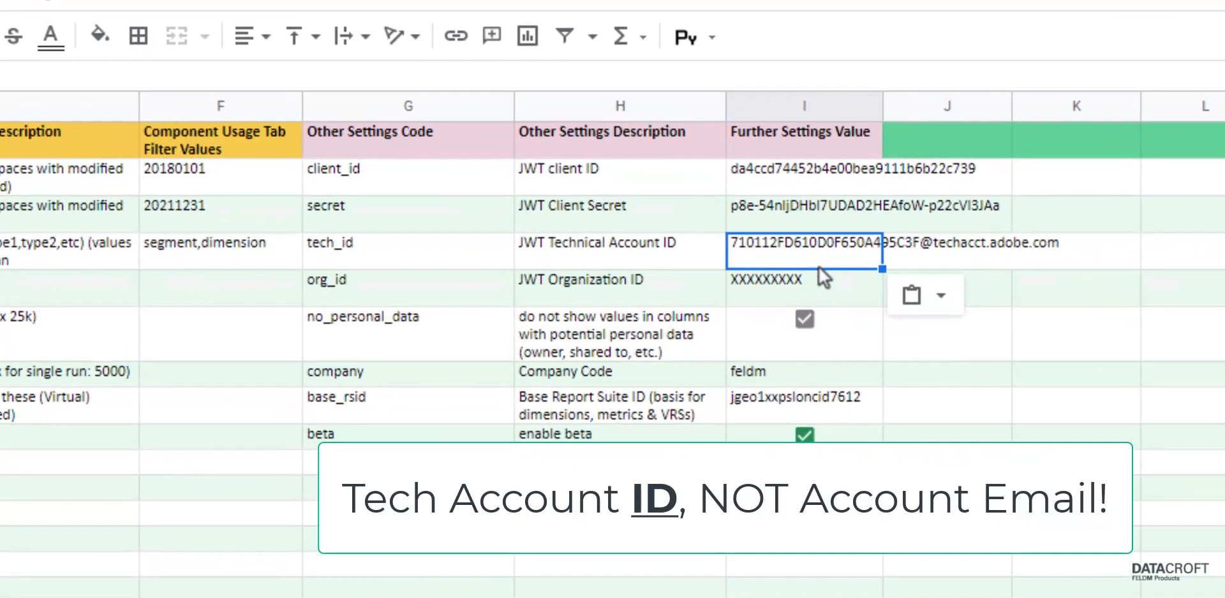
pyautogui.click(774, 210)
pyautogui.hotkey('ctrl', 'v')
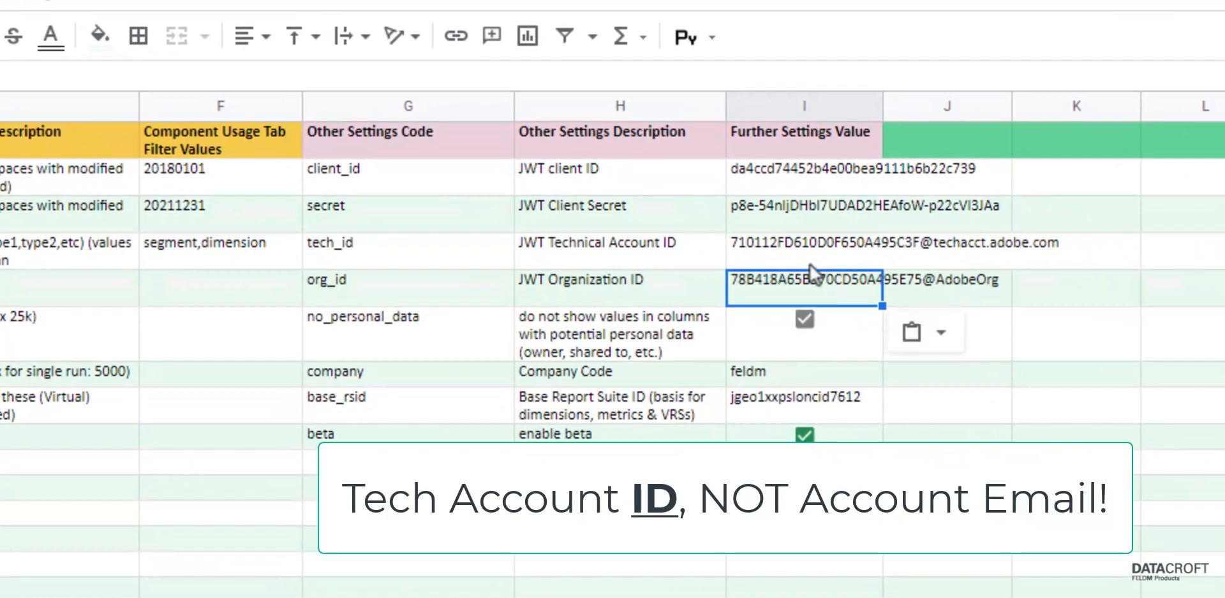
# Check the pasted tech_id value against the Technical Account ID entry in Adobe Developer Console.
pyautogui.click(798, 251)
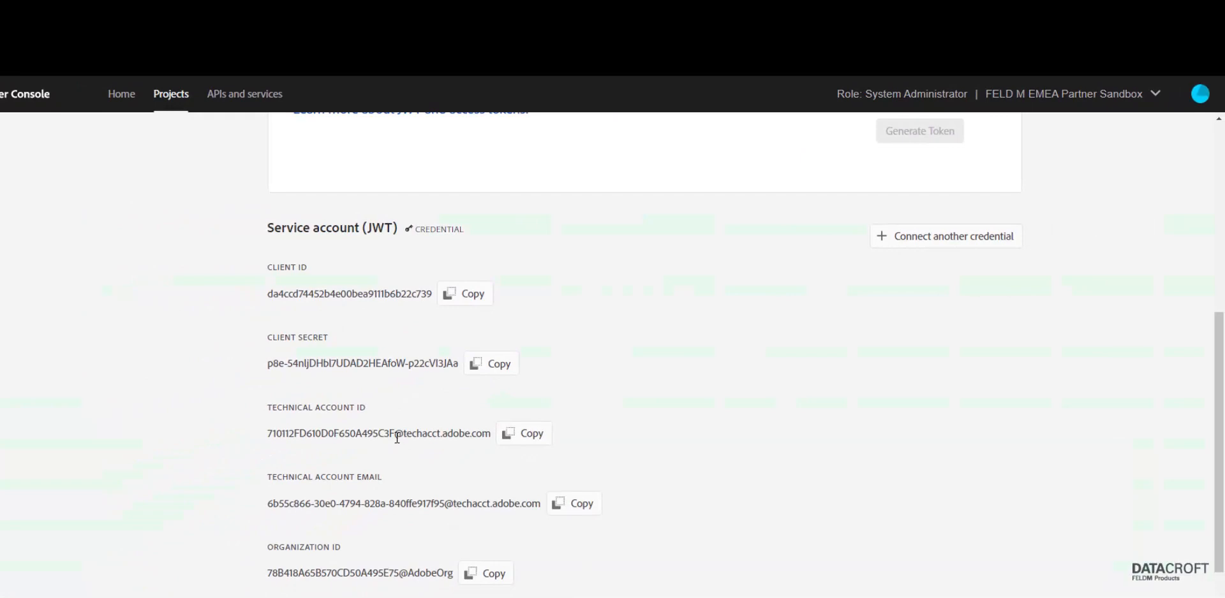
pyautogui.moveTo(264, 410); pyautogui.dragTo(370, 416)
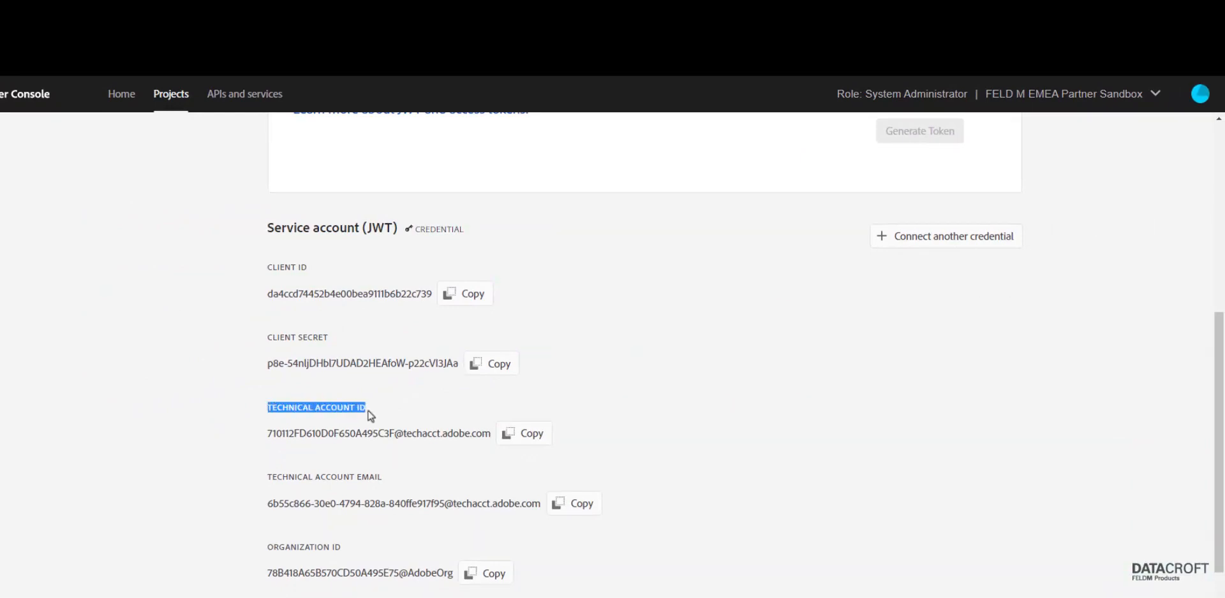
# Recheck the JWT Technical Account ID row in the settings sheet and copy the technical account email from Adobe Developer Console.
pyautogui.click(391, 431)
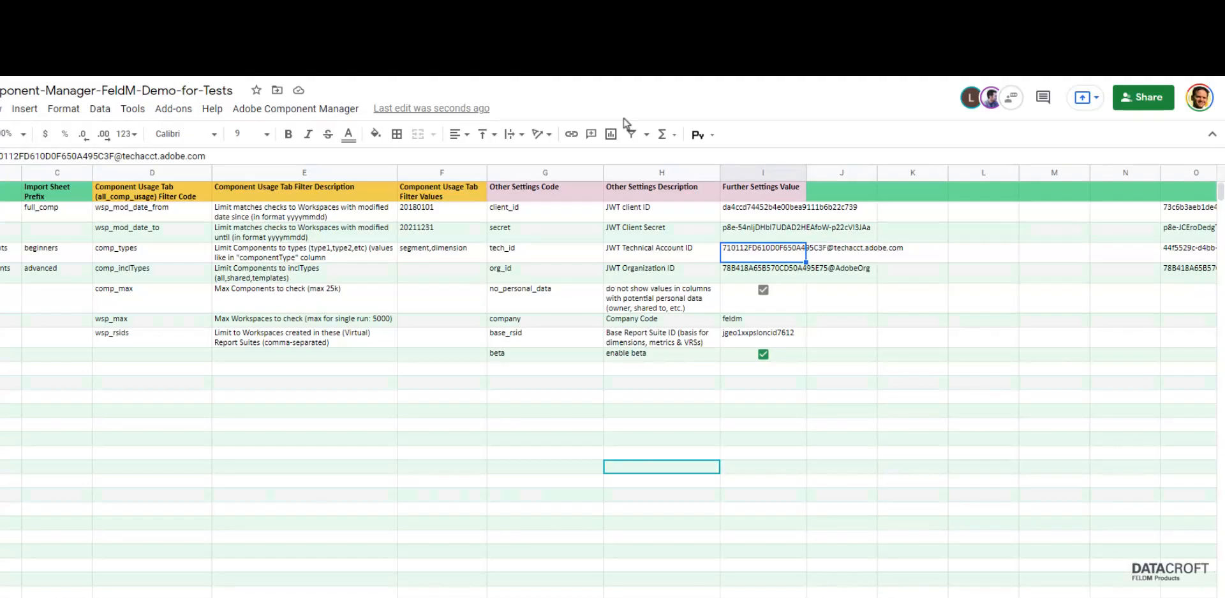
pyautogui.click(664, 253)
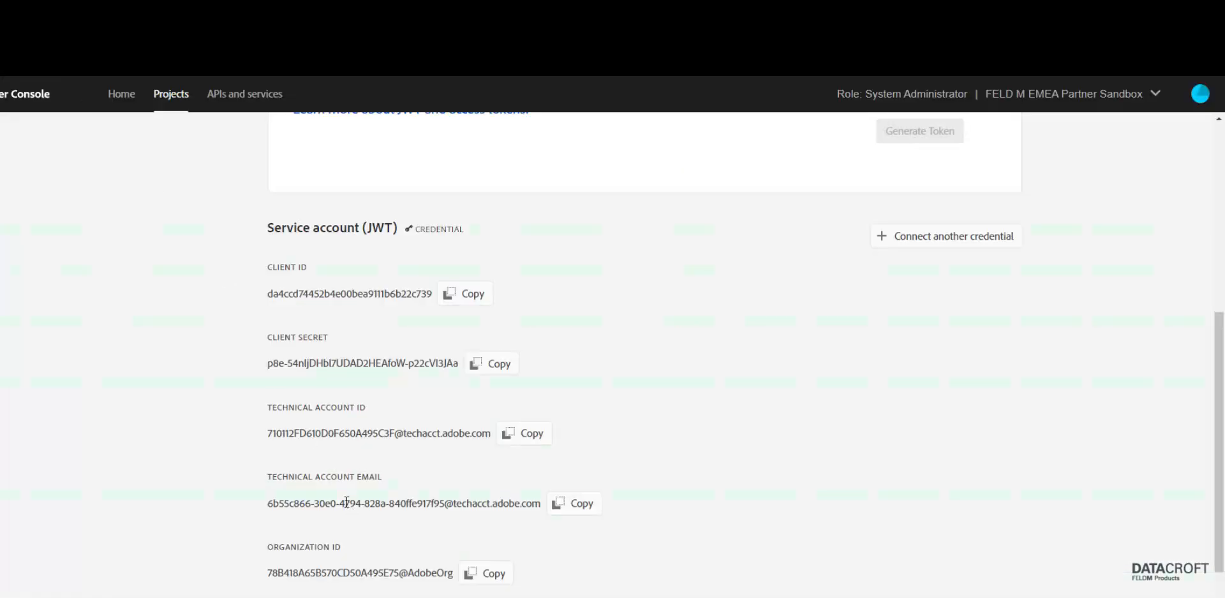
pyautogui.moveTo(267, 504); pyautogui.dragTo(541, 507)
pyautogui.click(582, 508)
pyautogui.click(569, 507)
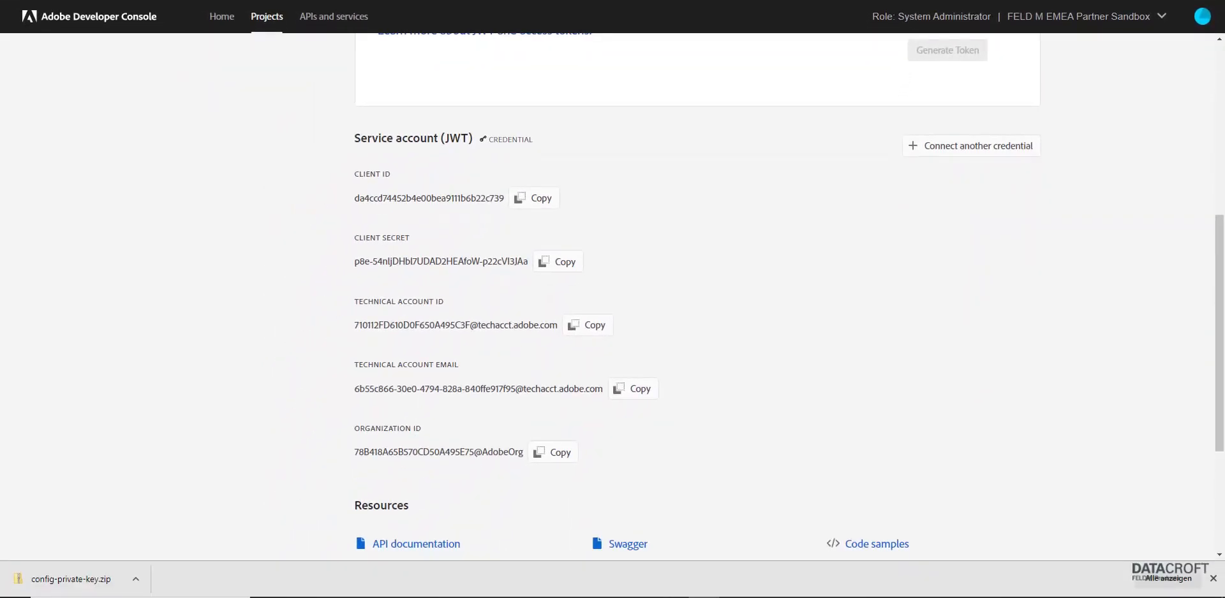
# Switch to Adobe Experience Cloud, open the Admin Console and display the admins of the Adobe Analytics - FELD M EMEA Partner Sandbox product.
pyautogui.scroll(6, 684, 300)
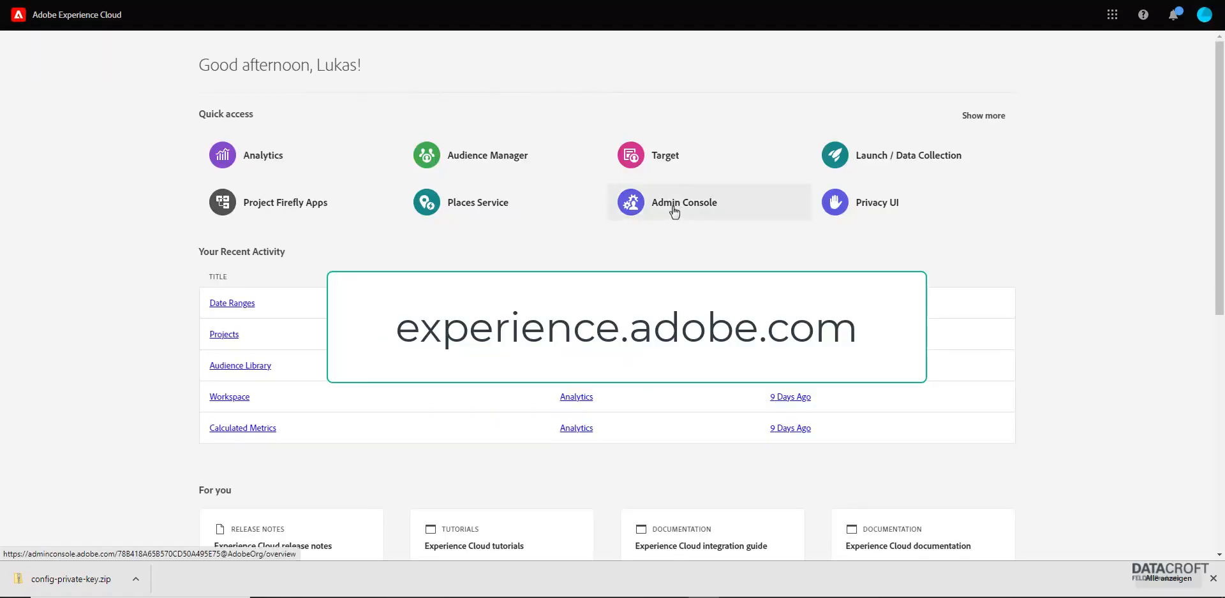
pyautogui.click(1112, 14)
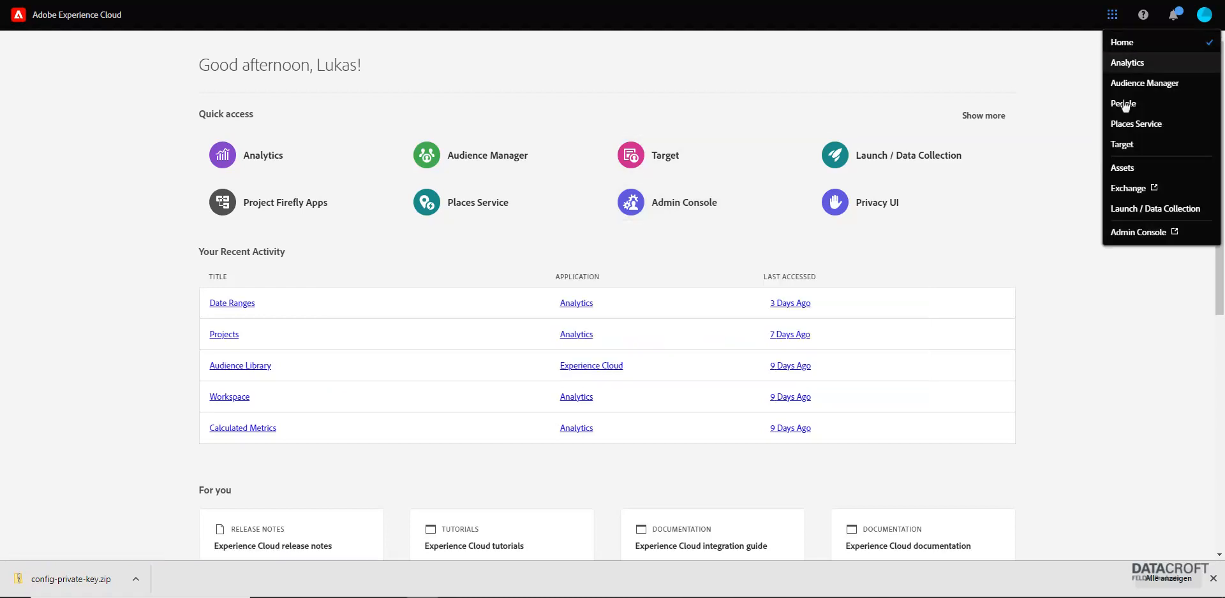
pyautogui.click(1145, 240)
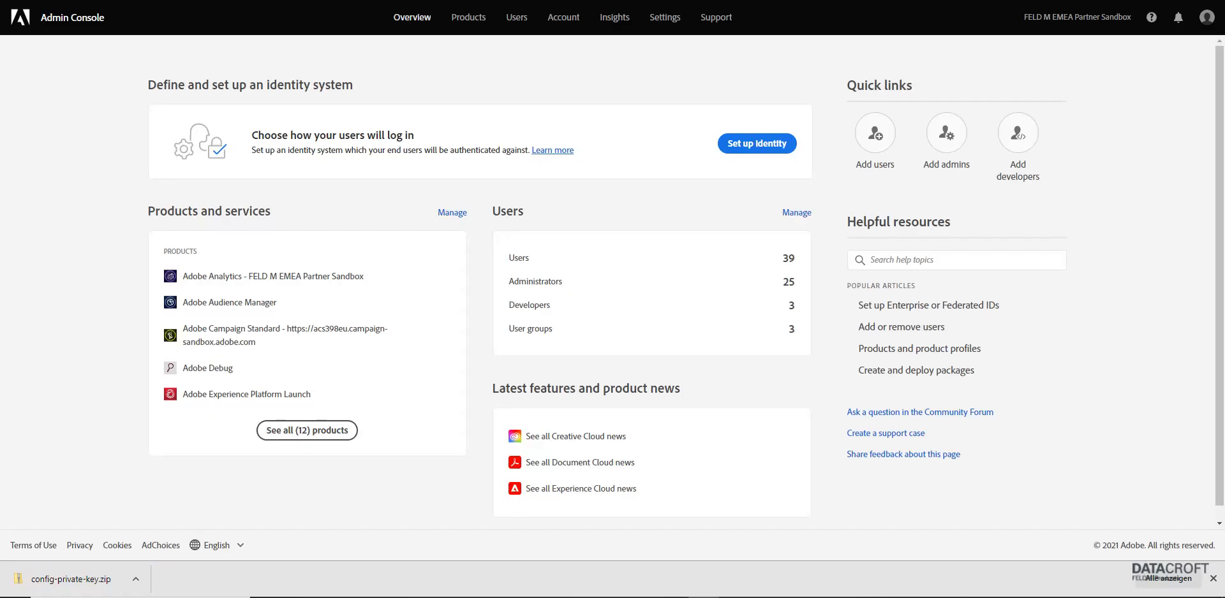
pyautogui.click(469, 19)
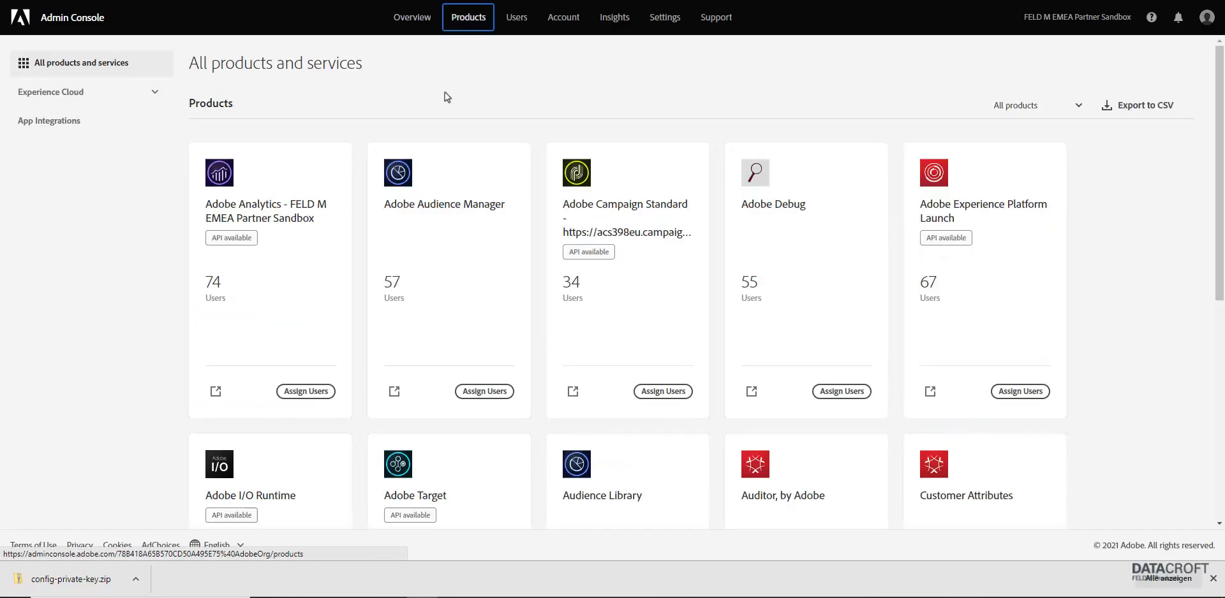
pyautogui.click(256, 210)
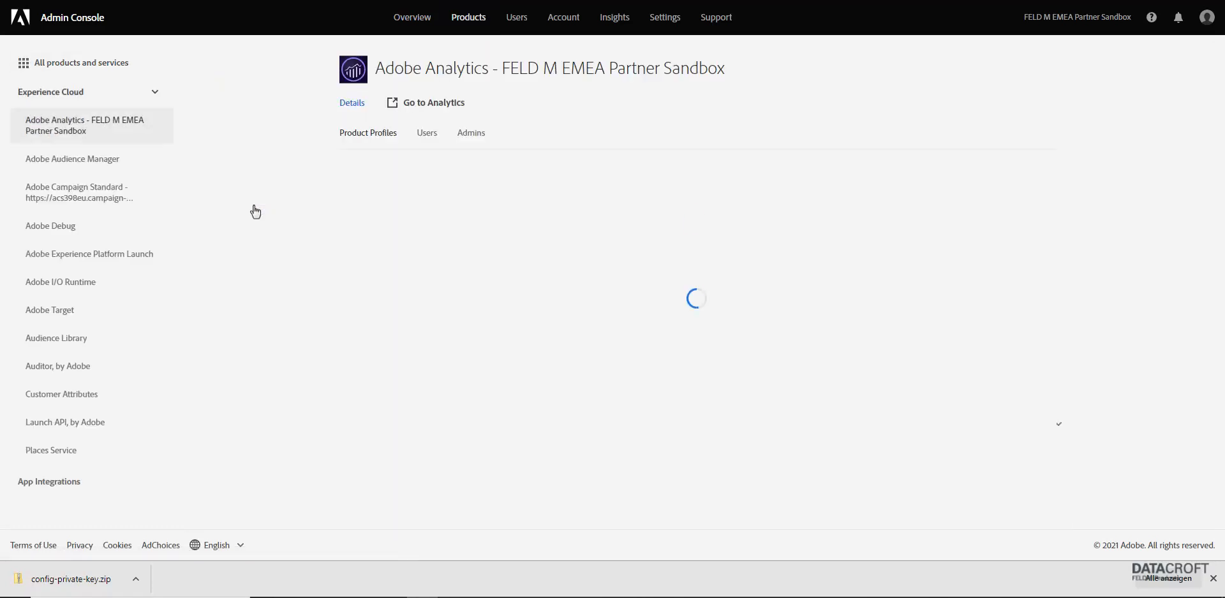
pyautogui.click(477, 134)
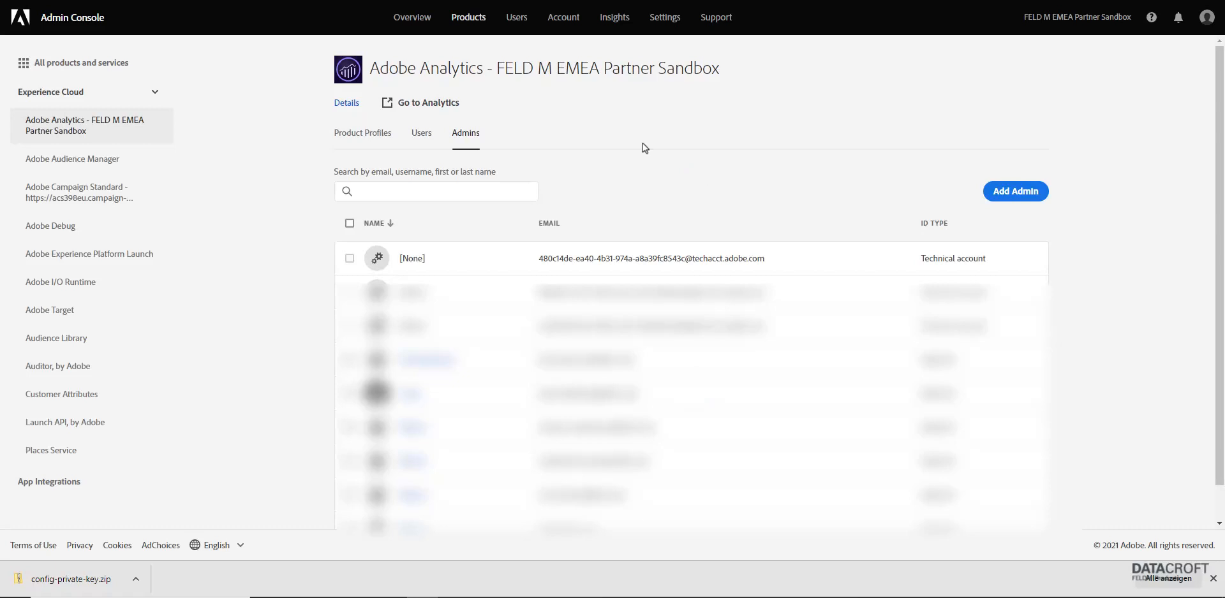
# Start adding a product administrator for Adobe Analytics and enter the copied technical account email as Administrator 1.
pyautogui.click(1023, 195)
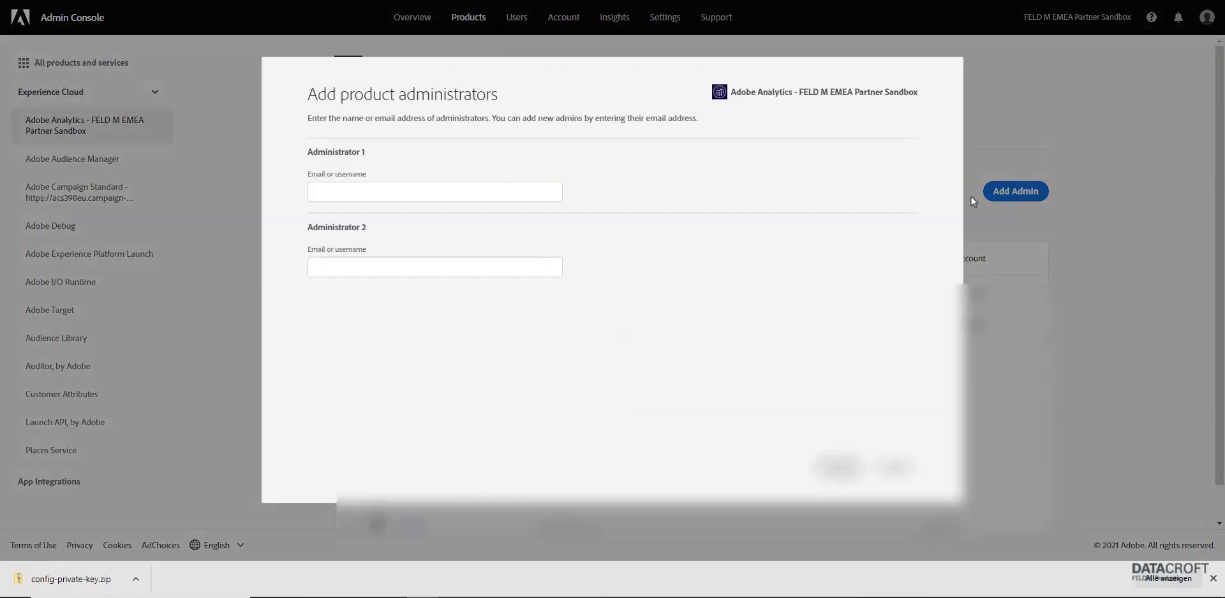
pyautogui.click(335, 192)
pyautogui.hotkey('ctrl', 'v')
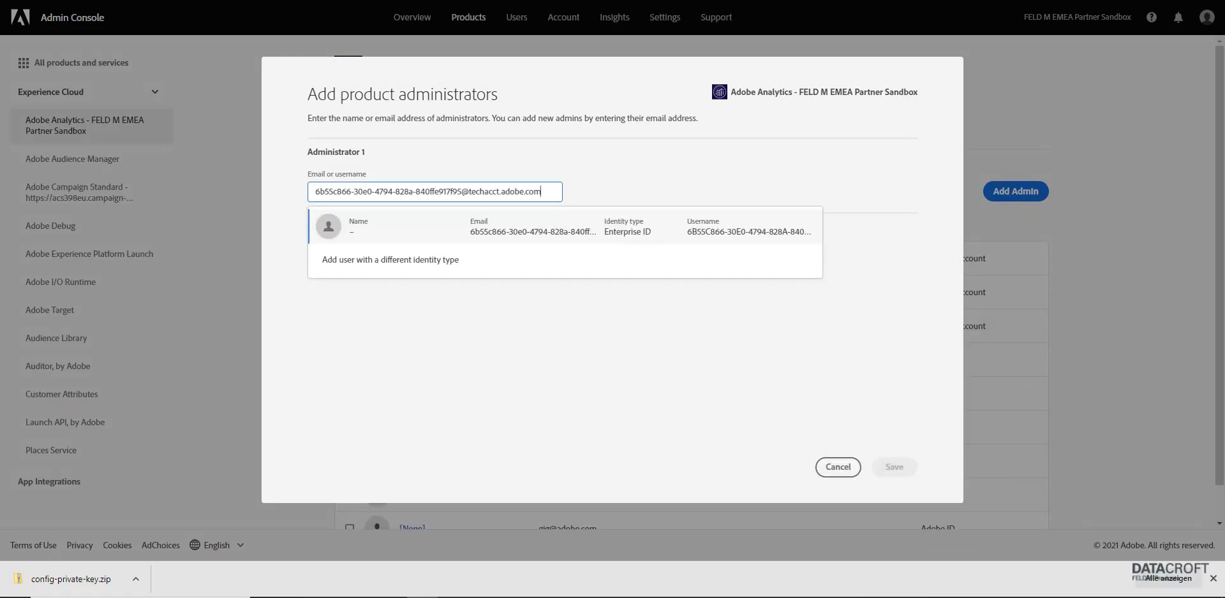
# Compare the Technical Account Email and Technical Account ID entries in Adobe Developer Console and return to the Admin Console.
pyautogui.click(86, 1)
pyautogui.scroll(-6, 457, 300)
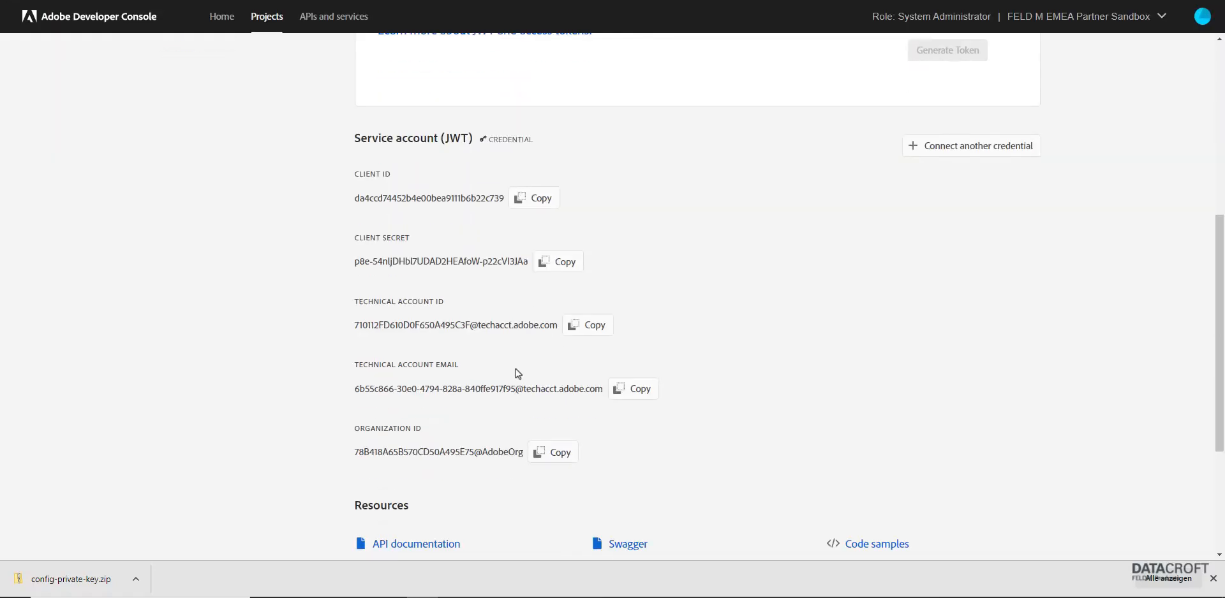
pyautogui.moveTo(355, 364); pyautogui.dragTo(457, 367)
pyautogui.doubleClick(456, 367)
pyautogui.doubleClick(437, 301)
pyautogui.hotkey('ctrl', 'Tab')
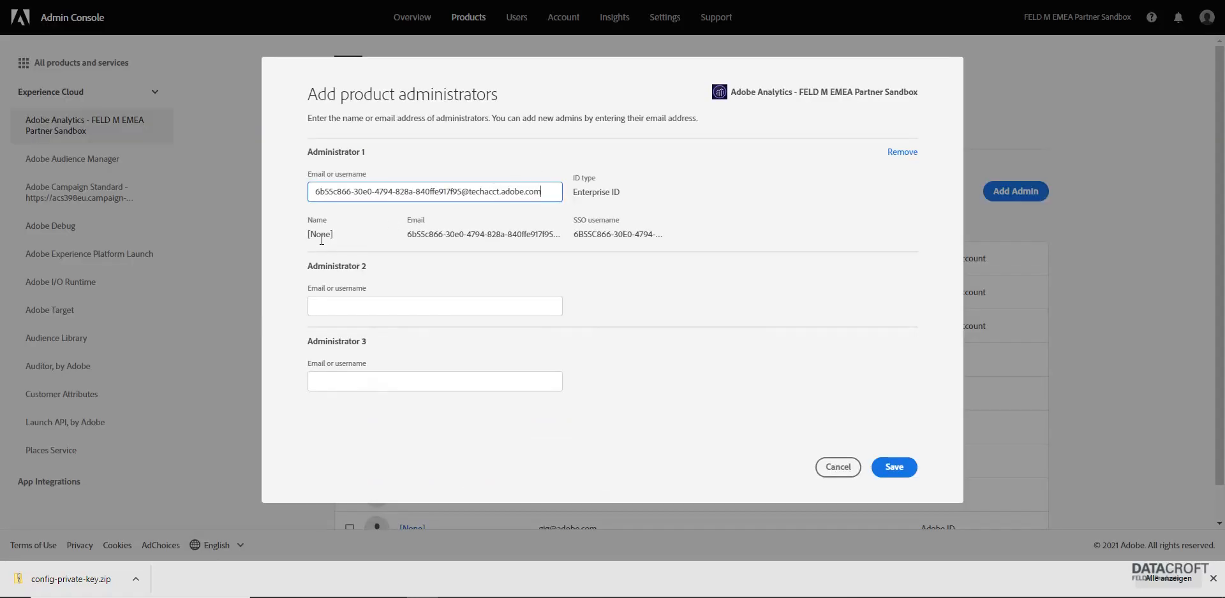
# Check the technical account's email under Administrator 1, save it as product administrator and locate it in the admins list.
pyautogui.moveTo(408, 235); pyautogui.dragTo(555, 236)
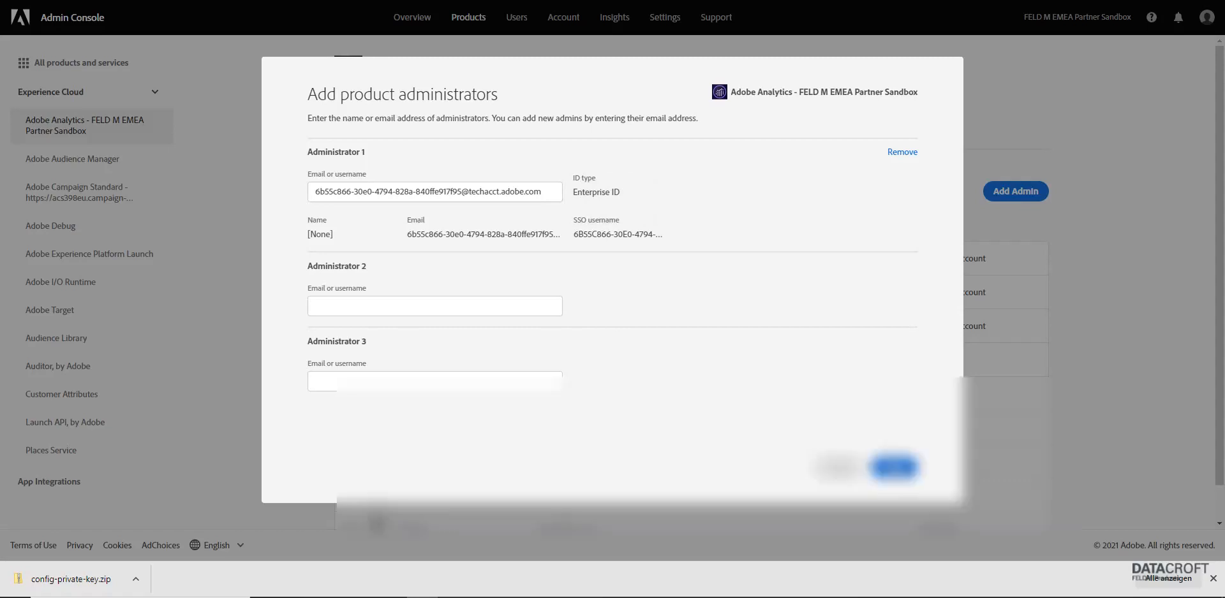
pyautogui.click(893, 467)
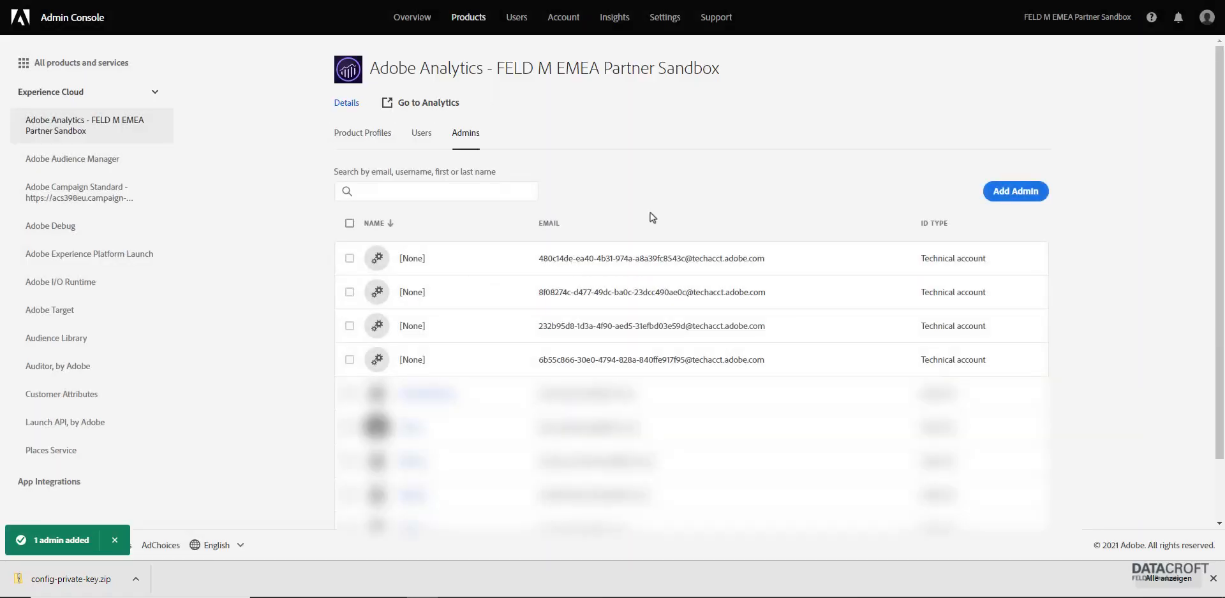
pyautogui.tripleClick(603, 361)
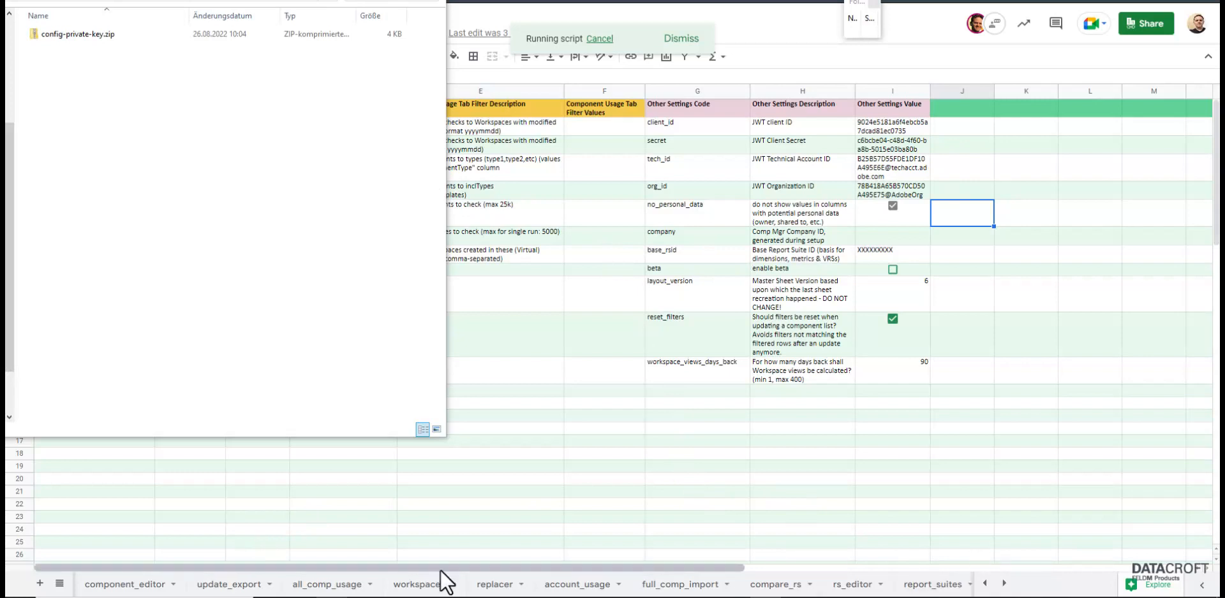
# Locate the config sheet in the Component Manager spreadsheet, and open config-private-key.zip in the file explorer.
pyautogui.click(59, 584)
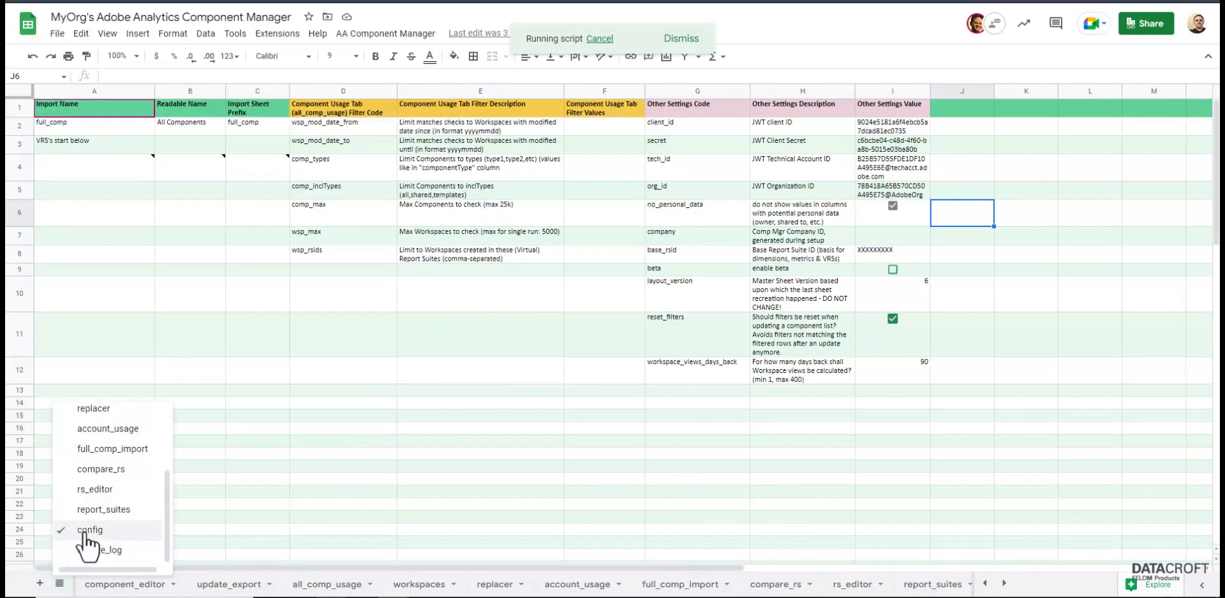
pyautogui.hotkey('alt', 'Tab')
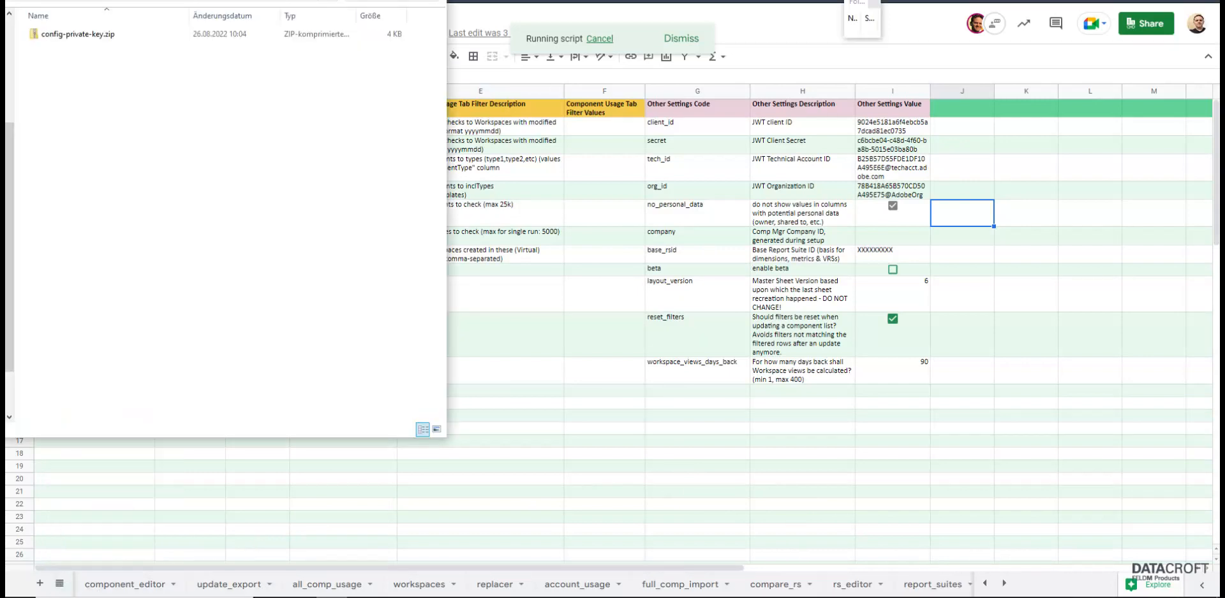
pyautogui.doubleClick(79, 38)
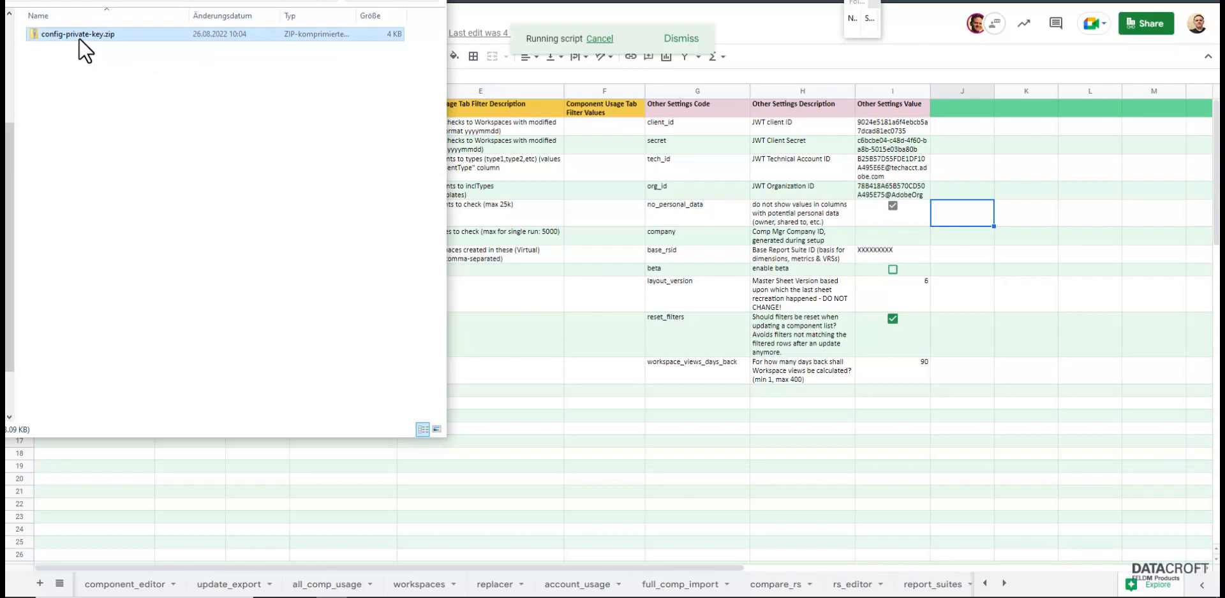
pyautogui.doubleClick(70, 48)
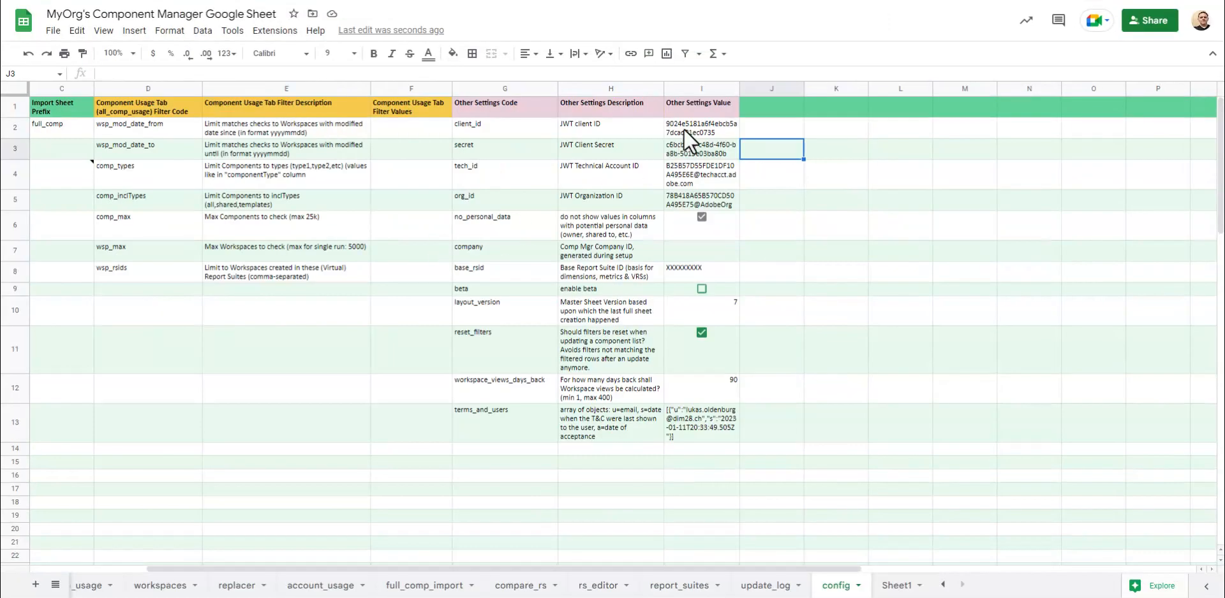
# Start the Component Manager setup in Google Sheets, agree to the terms and confirm the JWT API credentials and Adobe Analytics Admin user.
pyautogui.click(275, 32)
pyautogui.moveTo(338, 241)
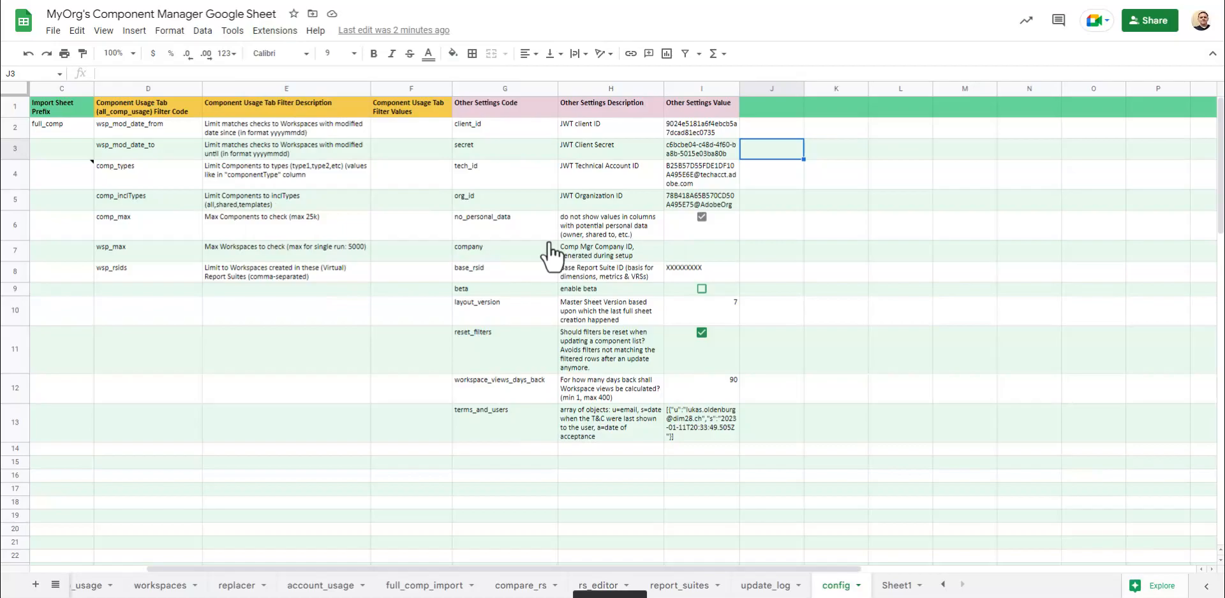
pyautogui.click(548, 243)
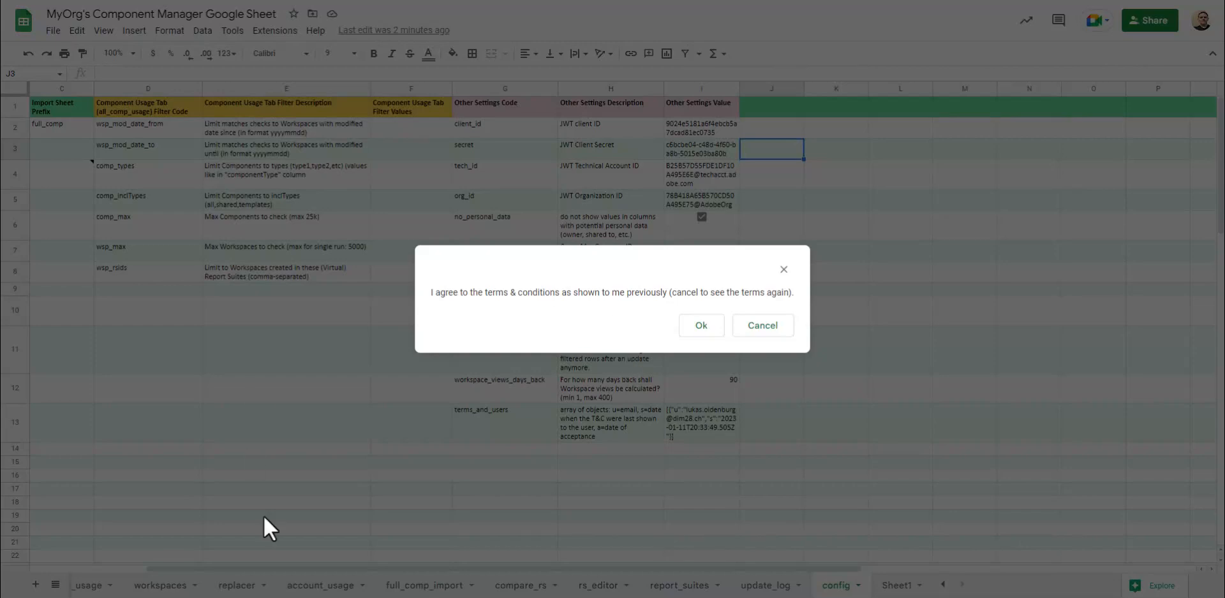
pyautogui.click(696, 330)
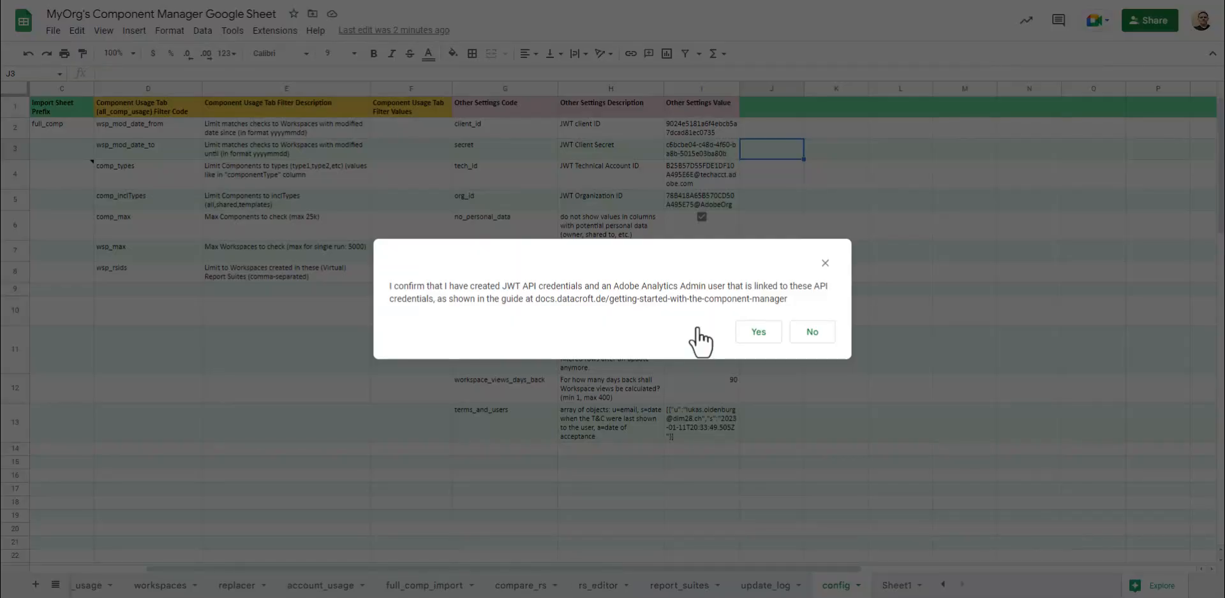
pyautogui.moveTo(393, 286); pyautogui.dragTo(564, 286)
pyautogui.click(594, 286)
pyautogui.click(760, 337)
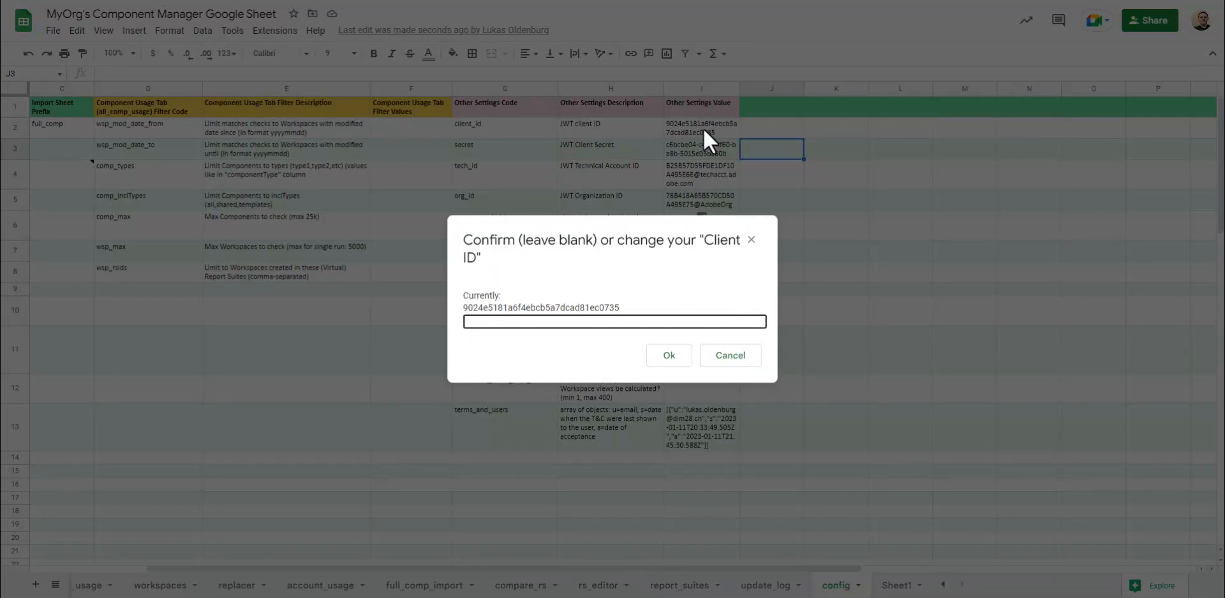
# Confirm the existing Client ID, Client Secret, Technical Account ID and Adobe Org ID by leaving each setup prompt blank.
pyautogui.moveTo(463, 307); pyautogui.dragTo(604, 307)
pyautogui.click(604, 307)
pyautogui.click(671, 358)
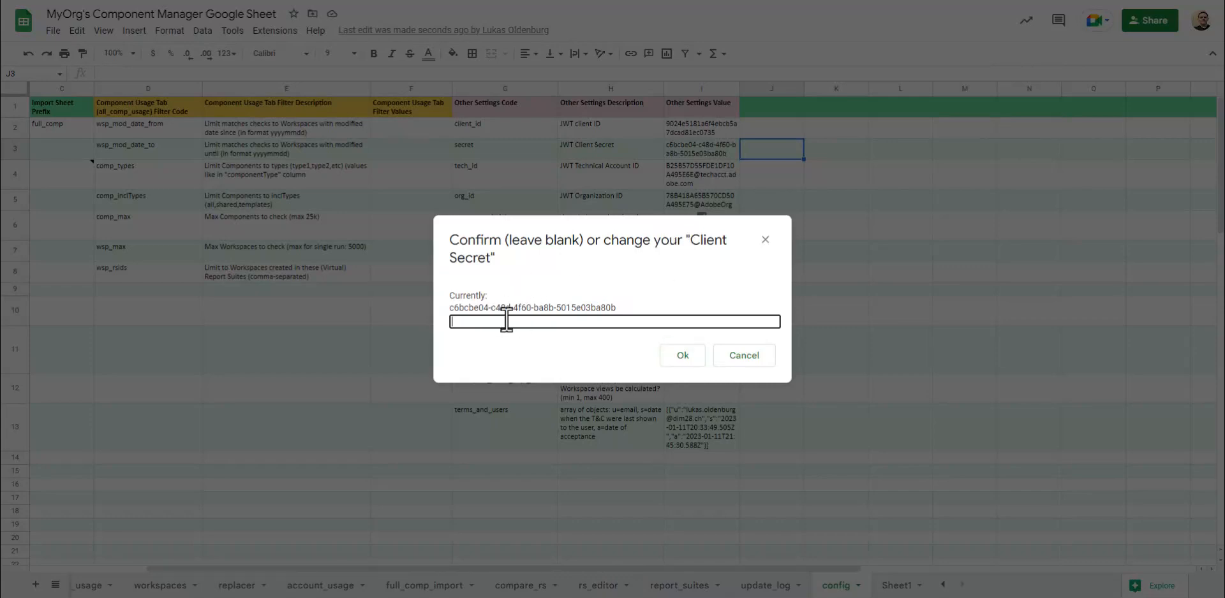
pyautogui.click(687, 359)
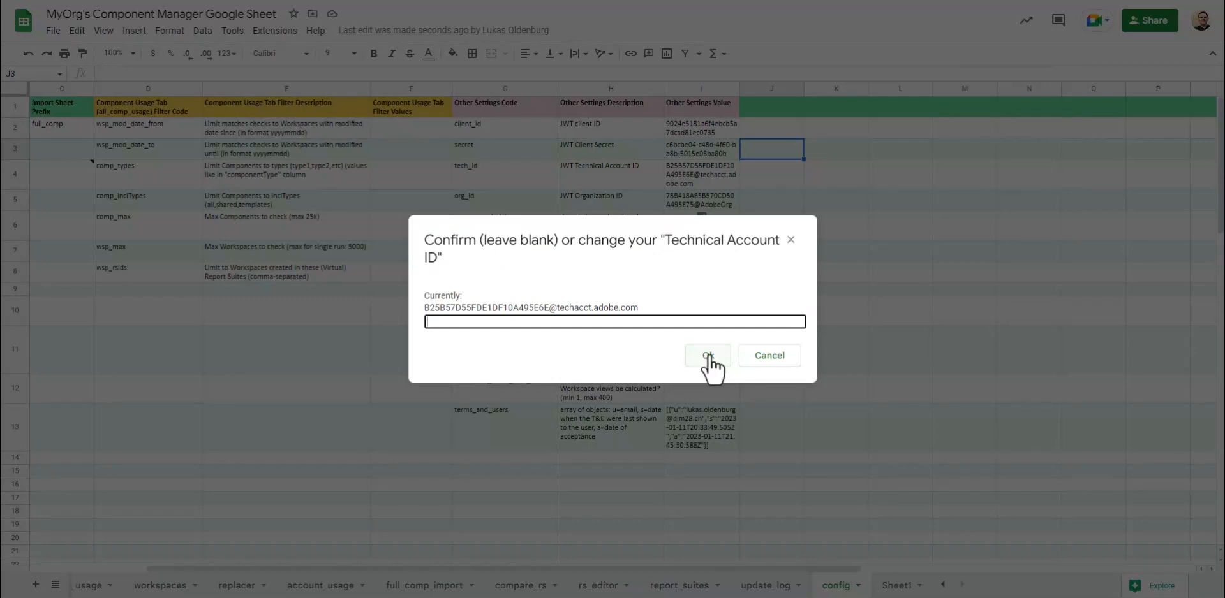
pyautogui.click(709, 357)
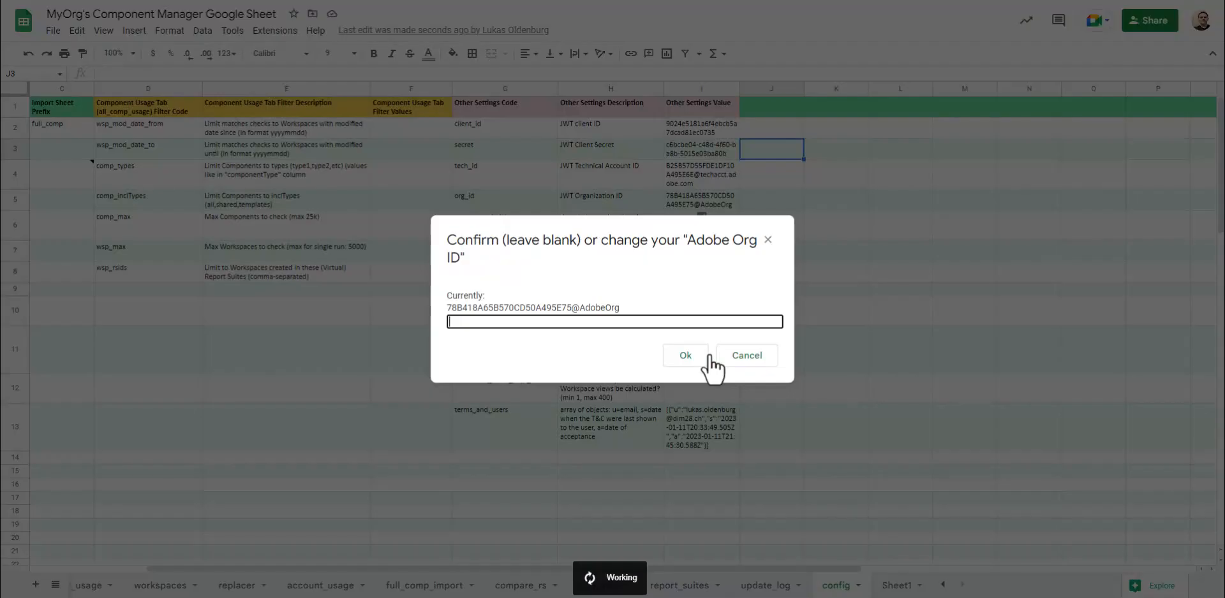
pyautogui.click(695, 358)
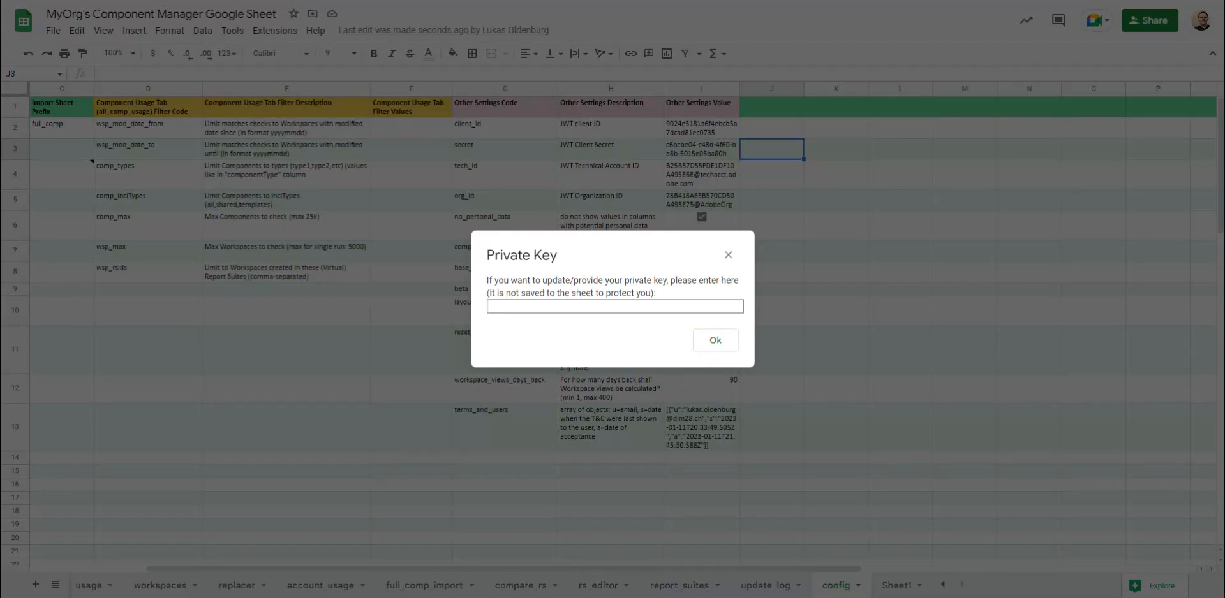
# Paste the private key into the Private Key prompt and submit it.
pyautogui.click(555, 308)
pyautogui.hotkey('ctrl', 'v')
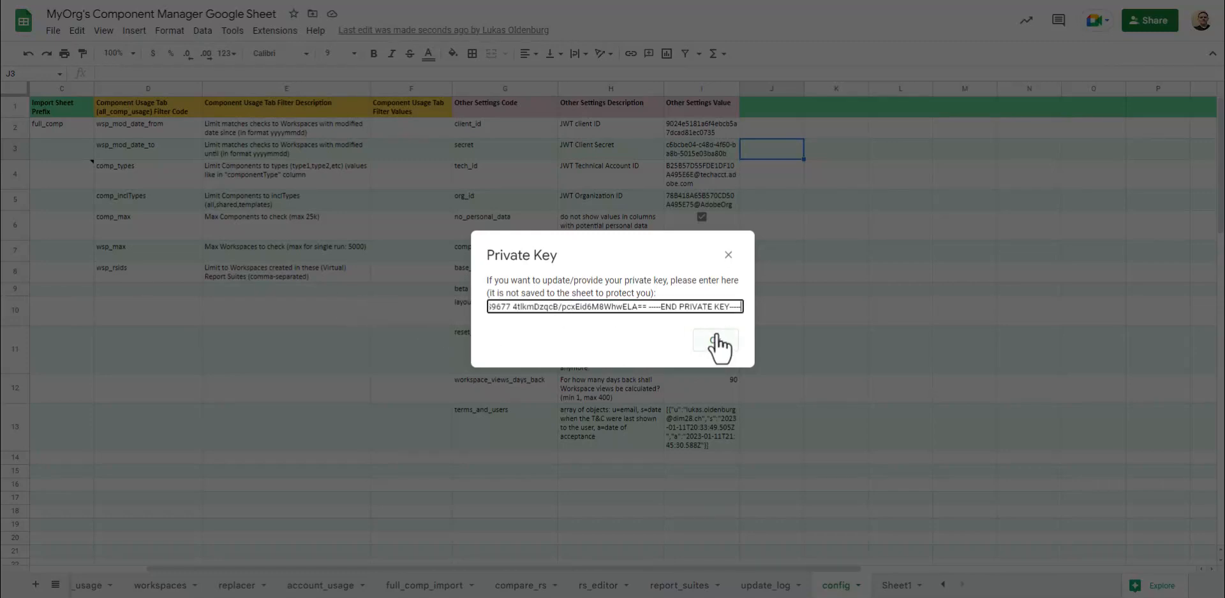
pyautogui.click(716, 342)
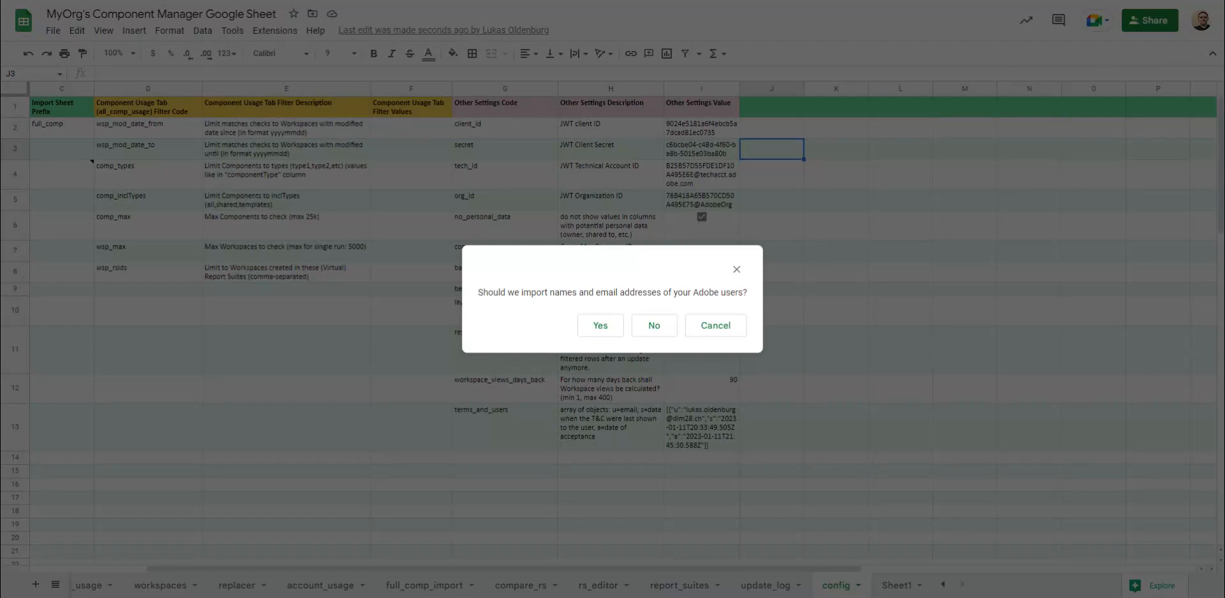
# Decline importing names and email addresses of Adobe users and keep the current Base Report Suite ID.
pyautogui.click(654, 326)
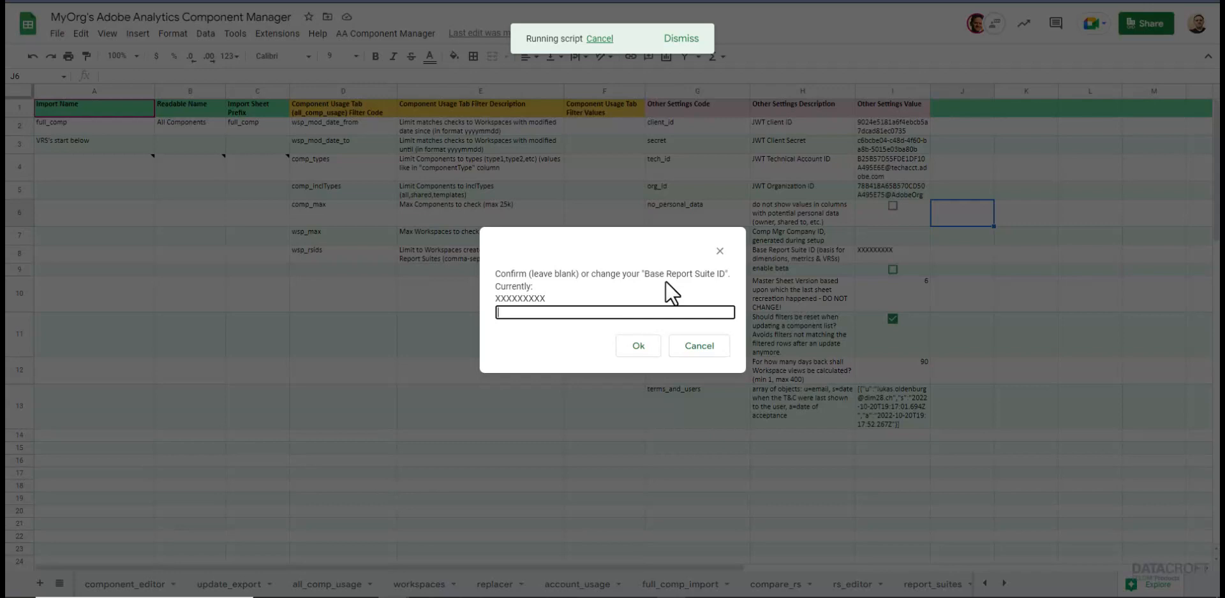
pyautogui.click(639, 348)
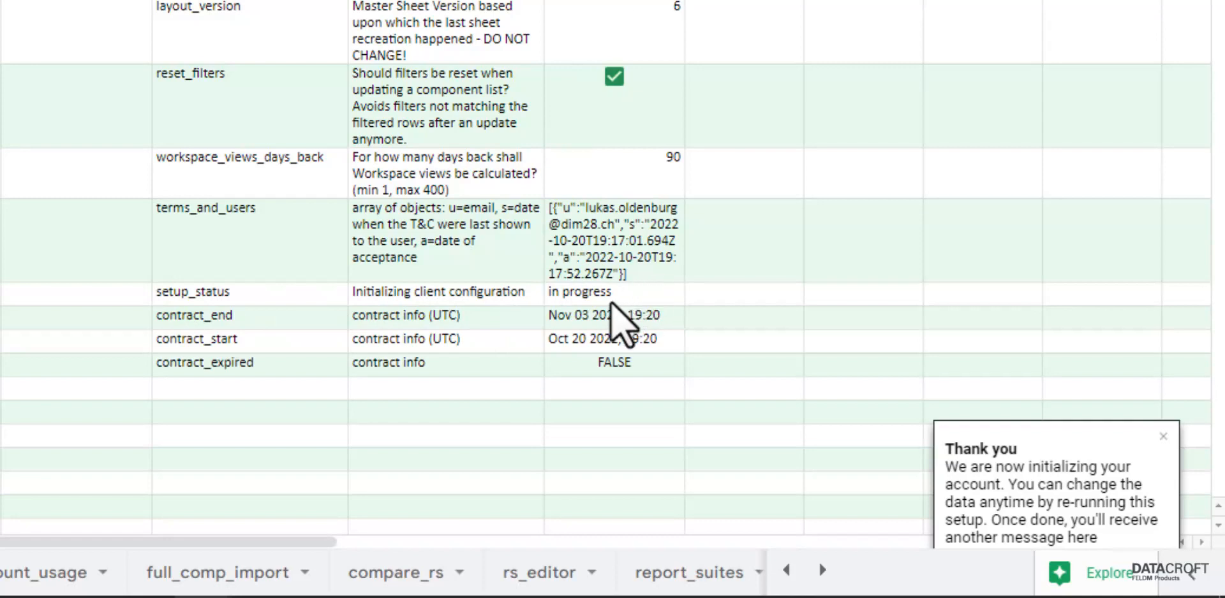
# Examine the setup_status row in the config sheet and read the setup result message.
pyautogui.click(343, 301)
pyautogui.click(465, 302)
pyautogui.click(576, 300)
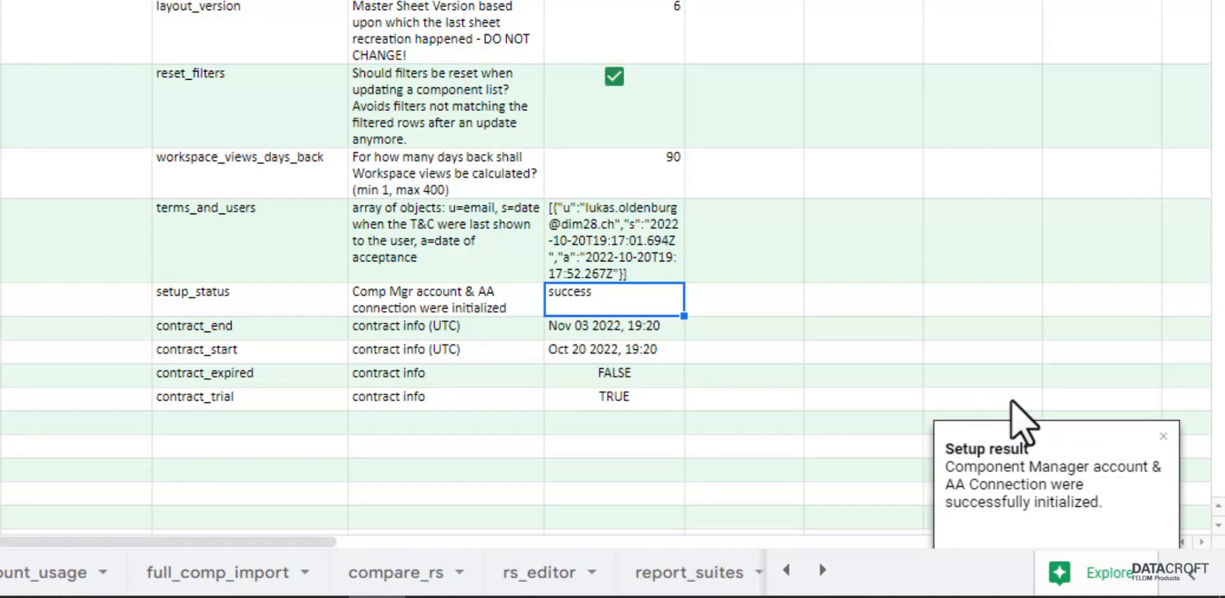
pyautogui.moveTo(945, 467); pyautogui.dragTo(1117, 504)
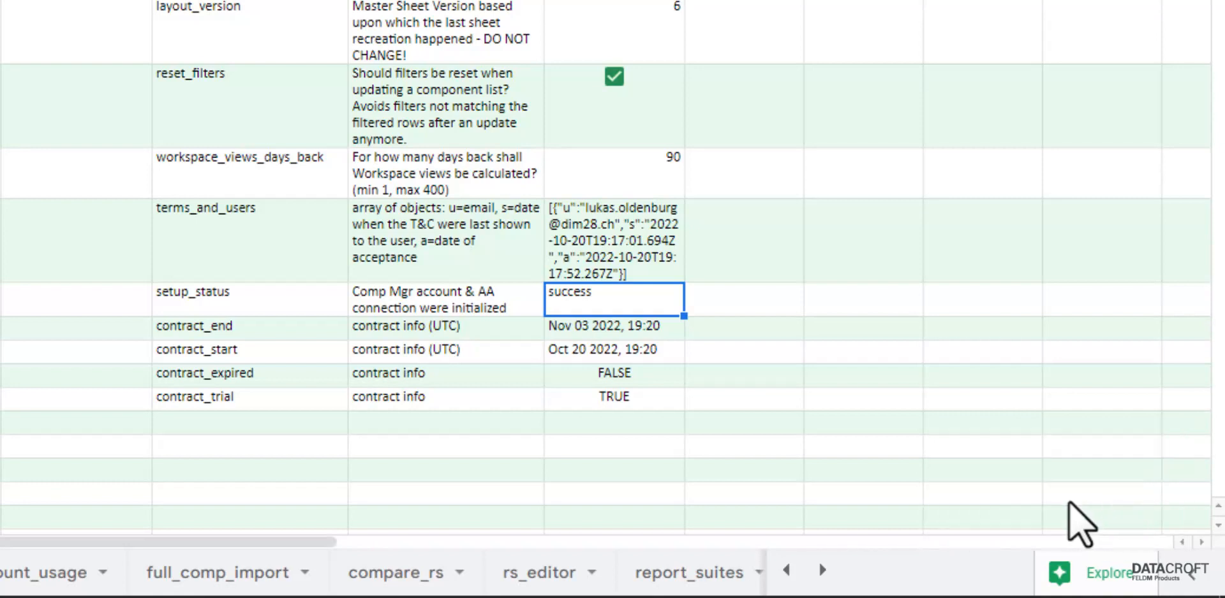
pyautogui.click(234, 299)
pyautogui.click(623, 297)
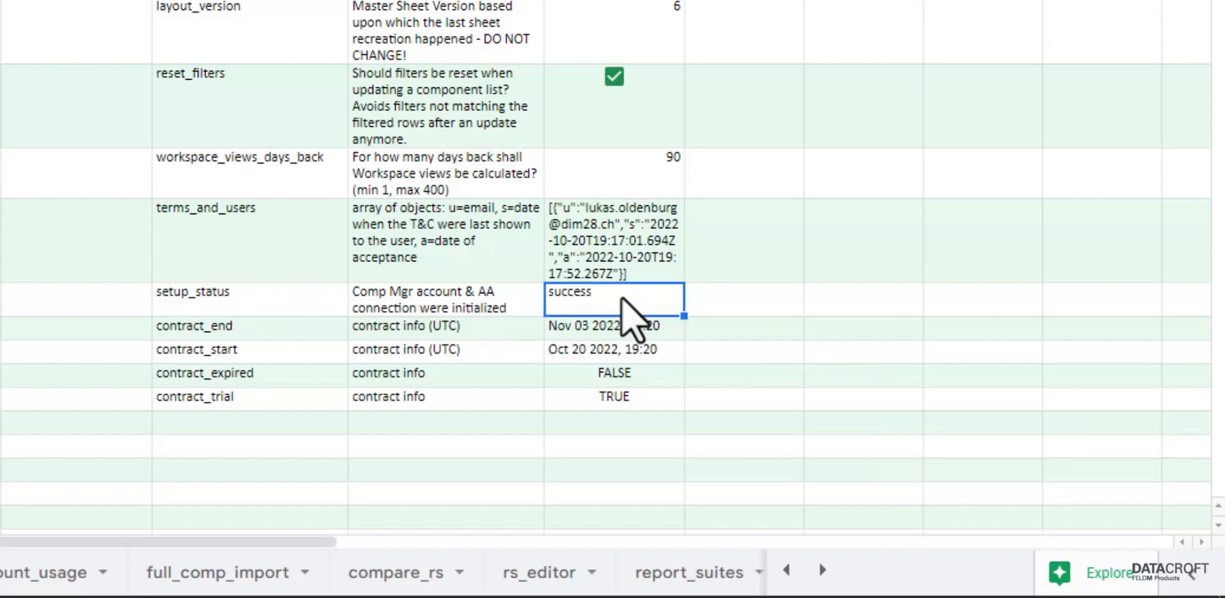
# Check the contract_end and contract_start rows in the config sheet.
pyautogui.moveTo(251, 336); pyautogui.dragTo(657, 357)
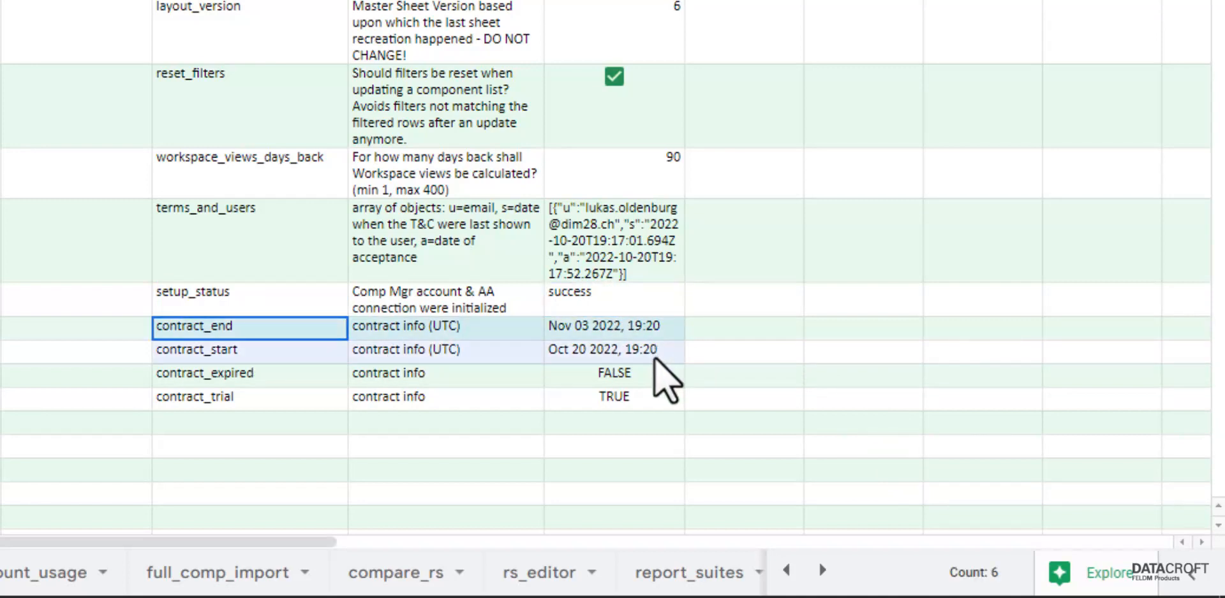
pyautogui.click(654, 357)
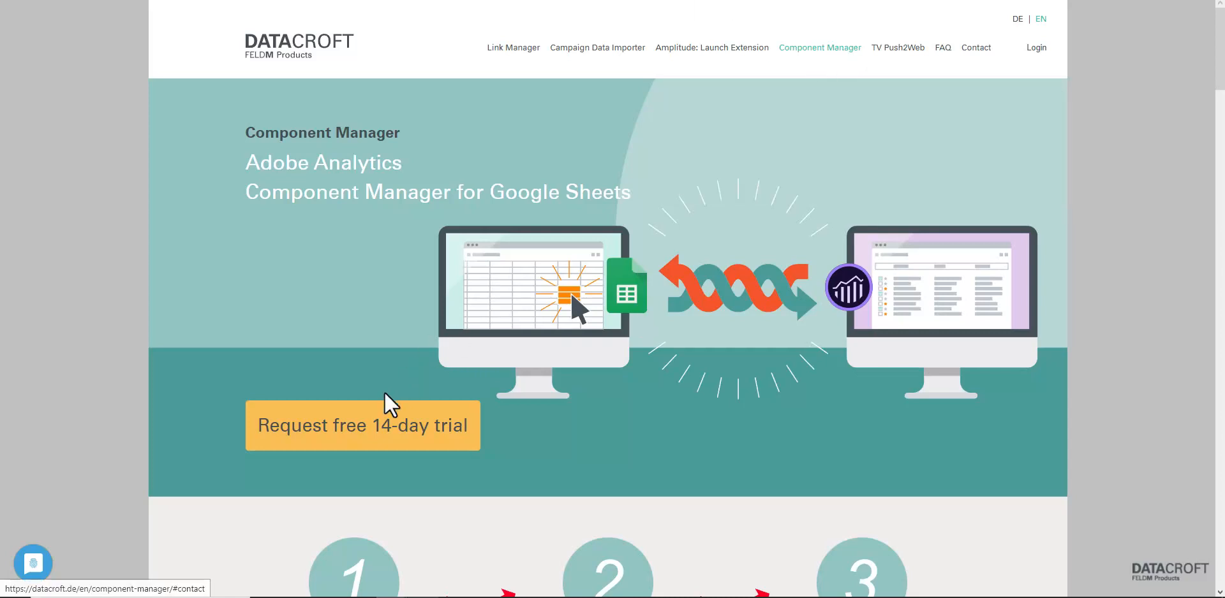
# Switch to the Datacroft Component Manager page and view the contact form for requesting the free 14-day trial.
pyautogui.click(366, 437)
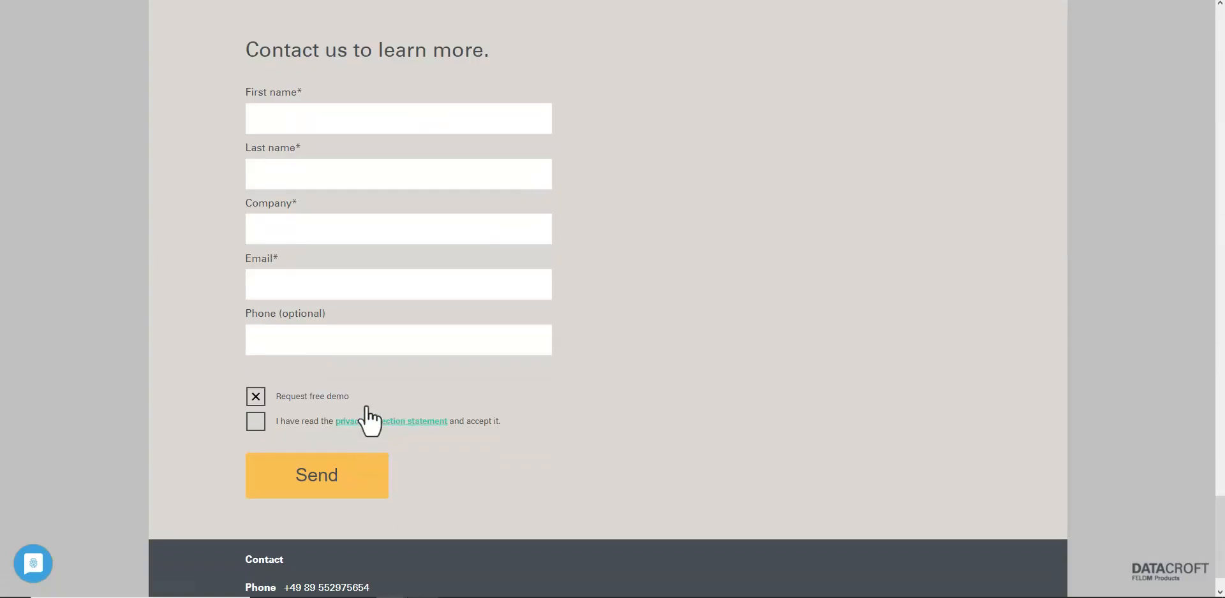
pyautogui.scroll(-1, 730, 381)
pyautogui.moveTo(285, 525)
pyautogui.mouseDown()
pyautogui.moveTo(390, 540)
pyautogui.moveTo(274, 542)
pyautogui.mouseUp()
pyautogui.click(434, 507)
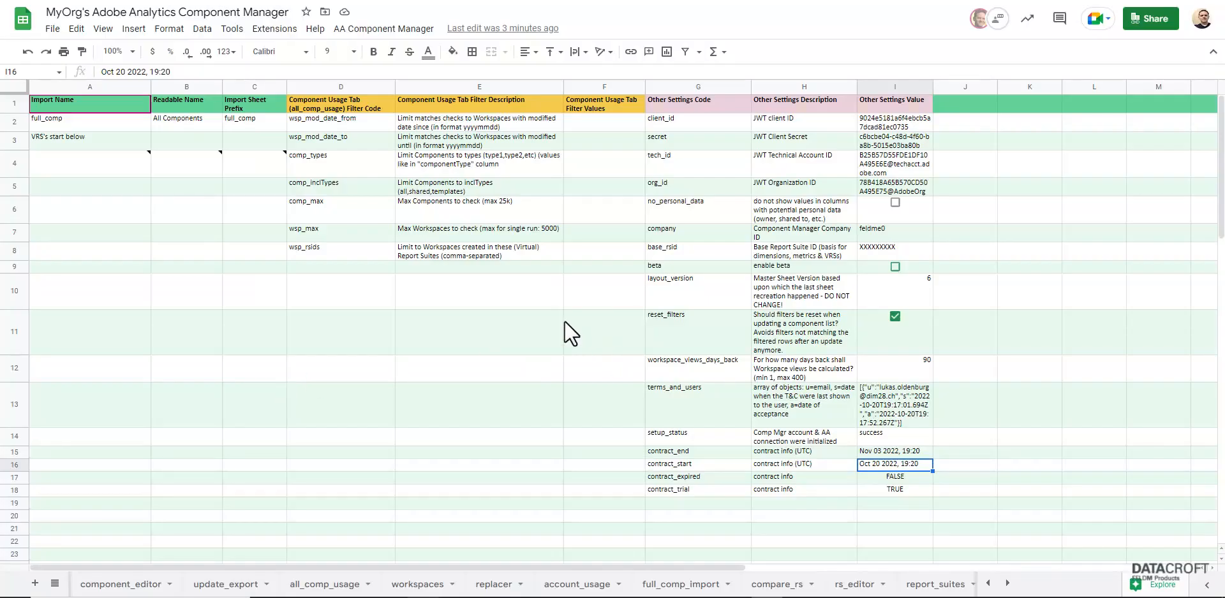
# Return to the config sheet and examine the base_rsid row.
pyautogui.click(565, 319)
pyautogui.moveTo(917, 251); pyautogui.dragTo(689, 252)
pyautogui.click(620, 250)
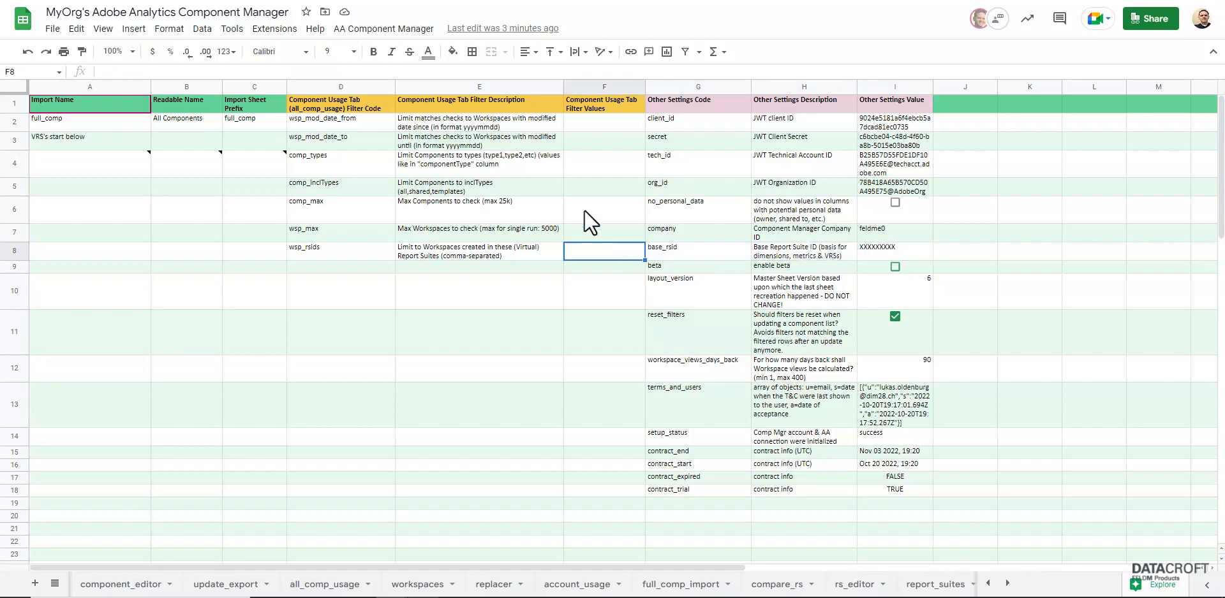
# Run Refresh Report Suites from the Component Manager and confirm refreshing the list.
pyautogui.click(396, 31)
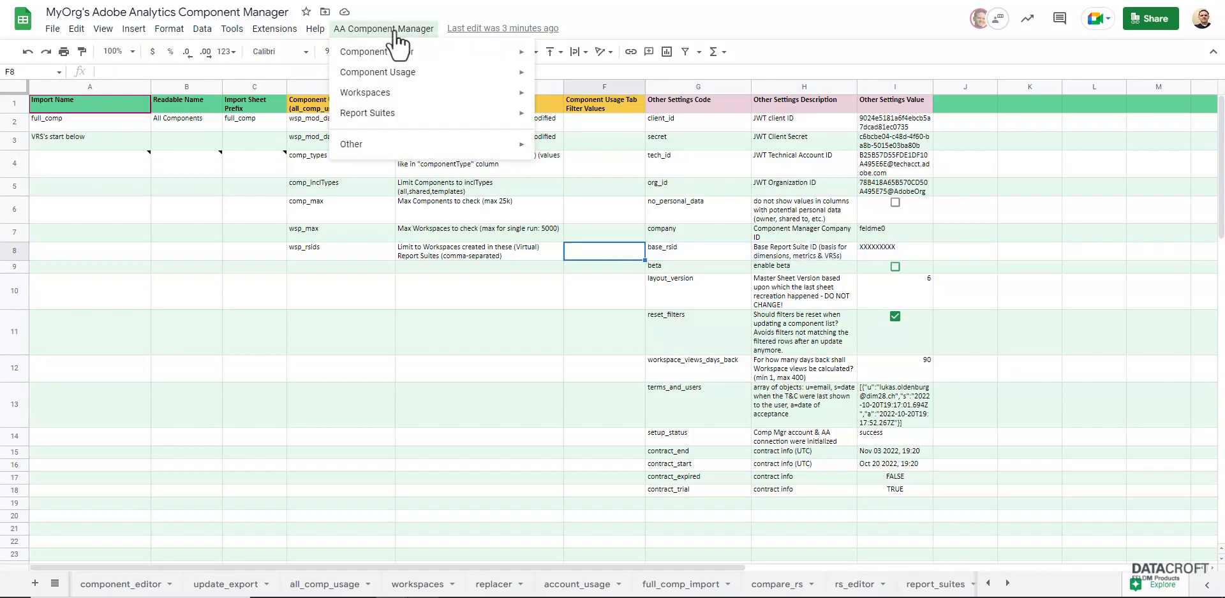
pyautogui.moveTo(385, 122)
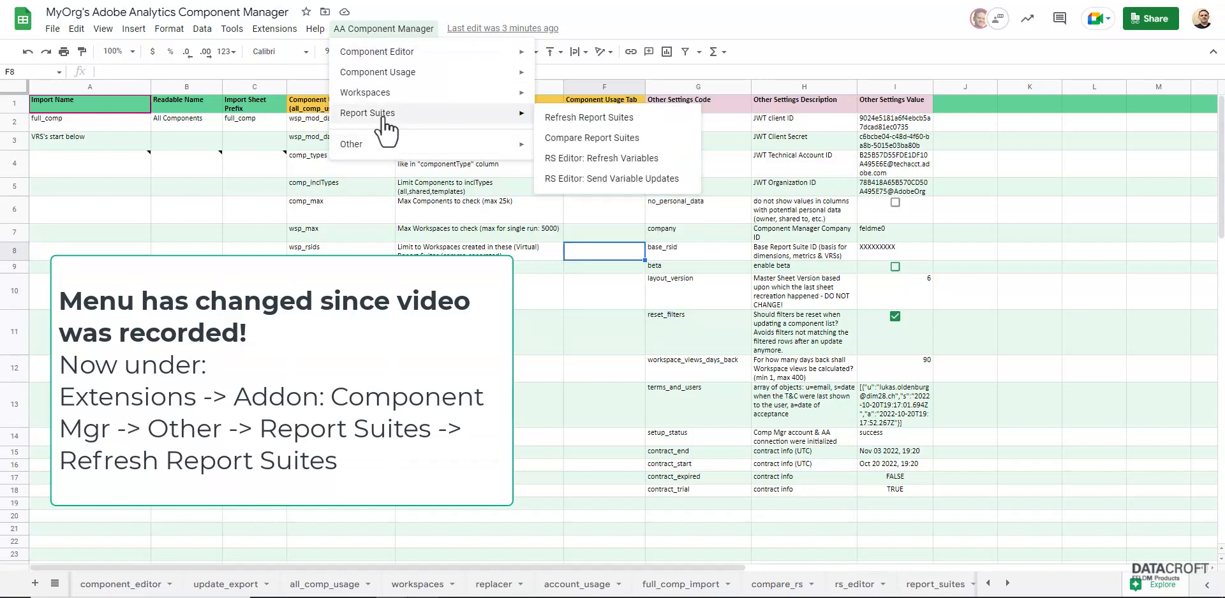
pyautogui.click(627, 119)
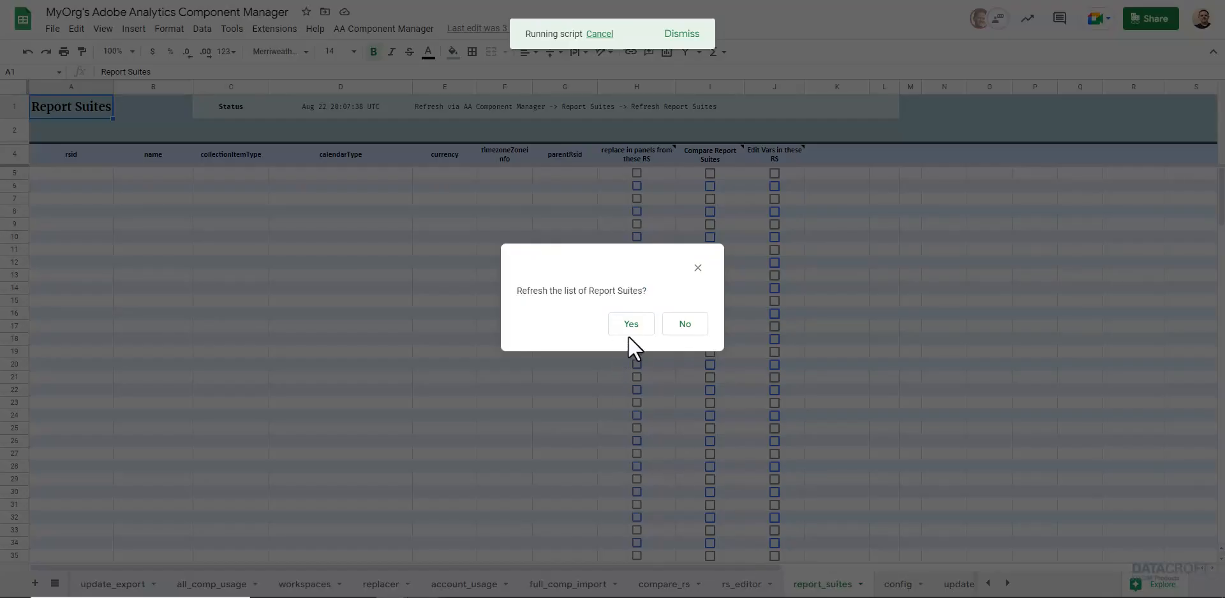
pyautogui.click(635, 334)
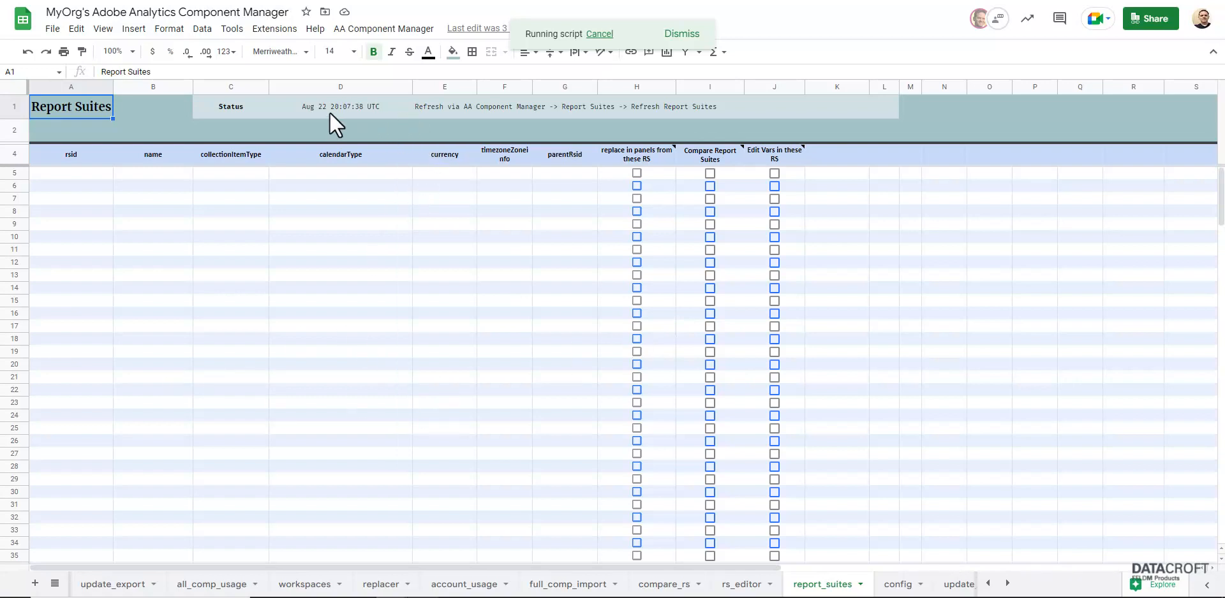
# Check the refresh status line above the Report Suites list.
pyautogui.click(244, 105)
pyautogui.moveTo(327, 111); pyautogui.dragTo(669, 108)
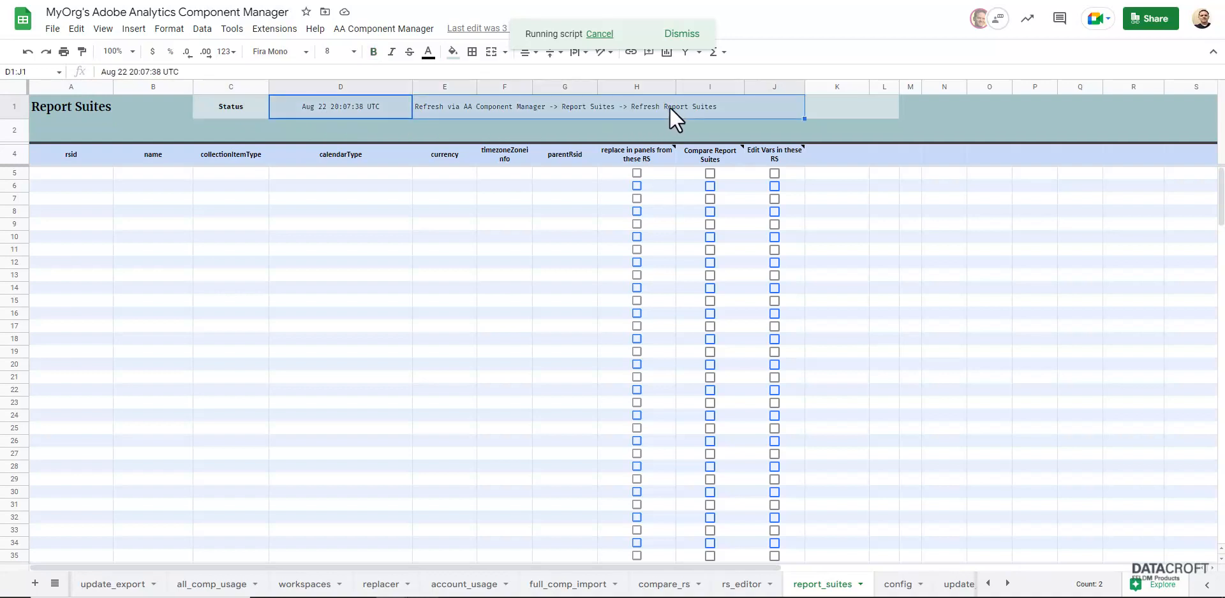
pyautogui.click(417, 122)
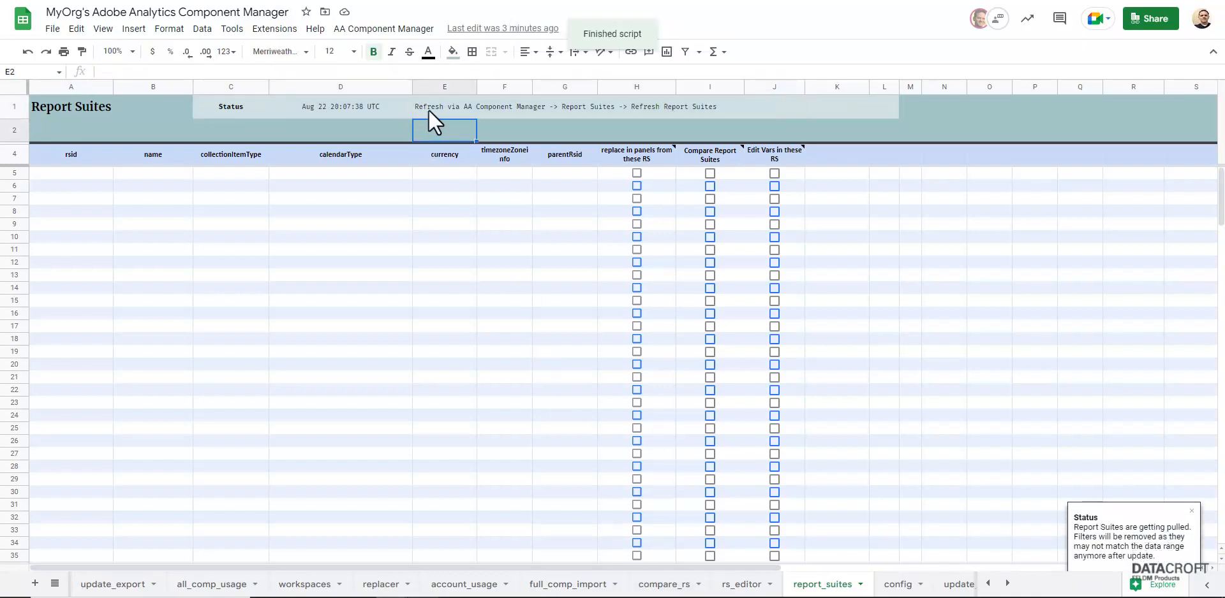
pyautogui.click(468, 108)
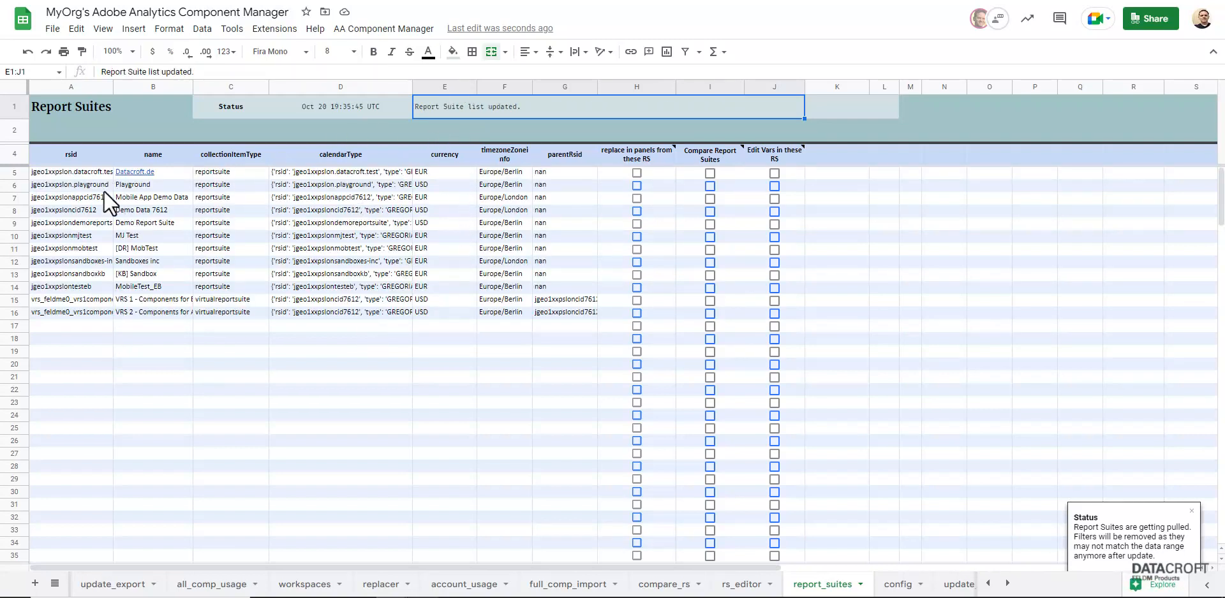
# Copy the Datacroft.de report suite's rsid, jgeo1xxpslon.datacroft.test, and paste it as values only into base_rsid in the config sheet.
pyautogui.click(74, 158)
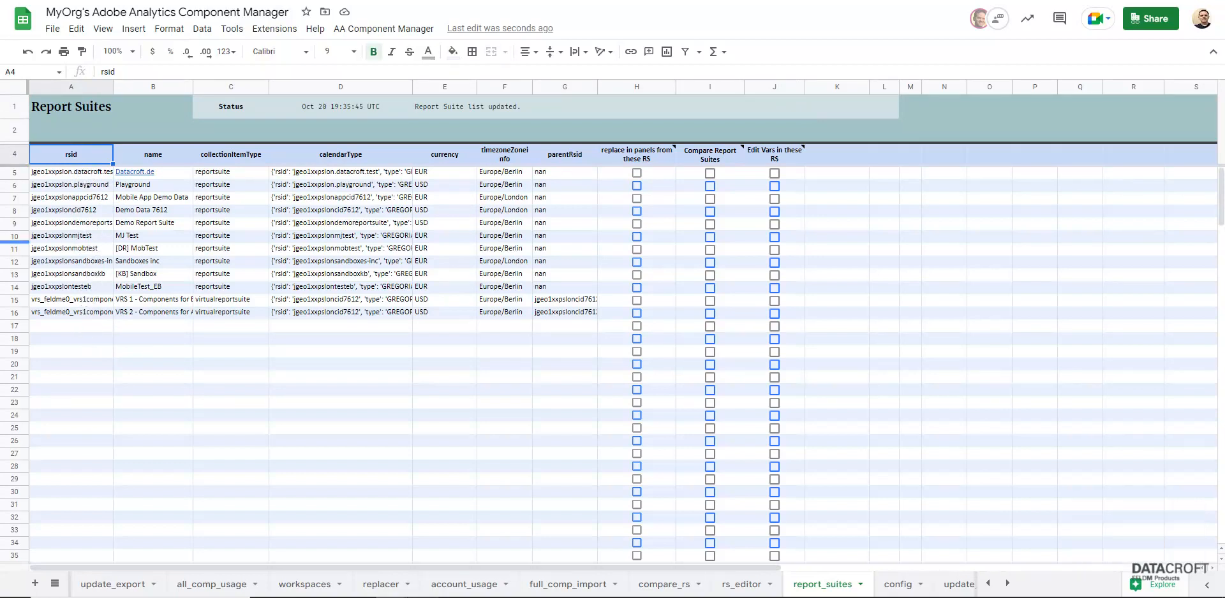
pyautogui.click(86, 171)
pyautogui.rightClick(85, 171)
pyautogui.click(122, 206)
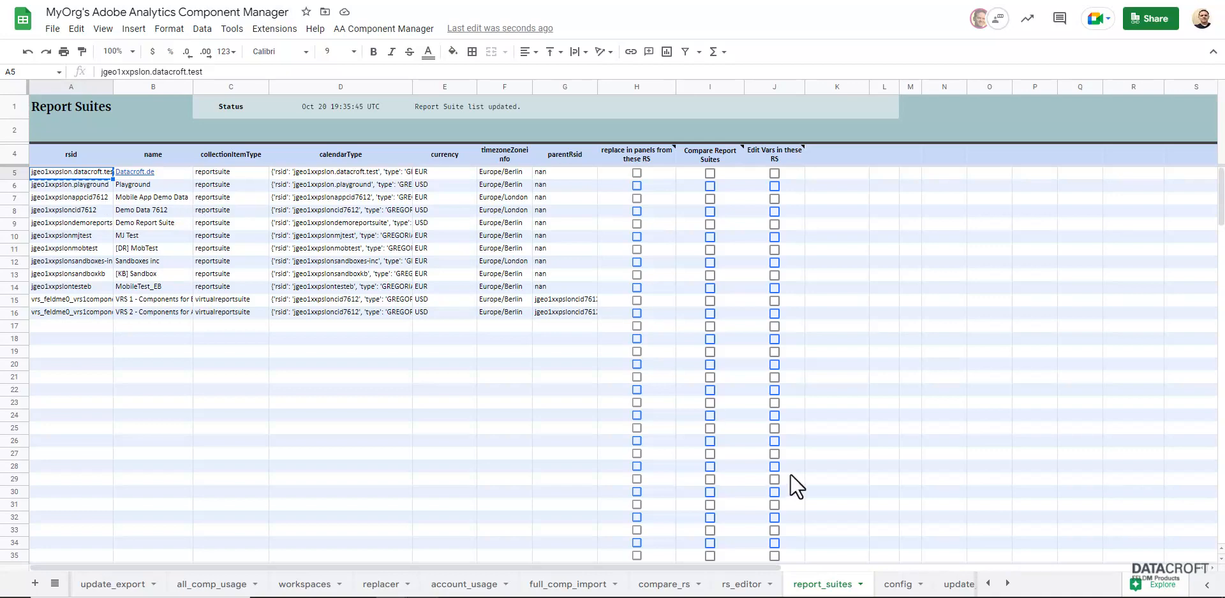
pyautogui.click(898, 584)
pyautogui.rightClick(901, 251)
pyautogui.moveTo(929, 290)
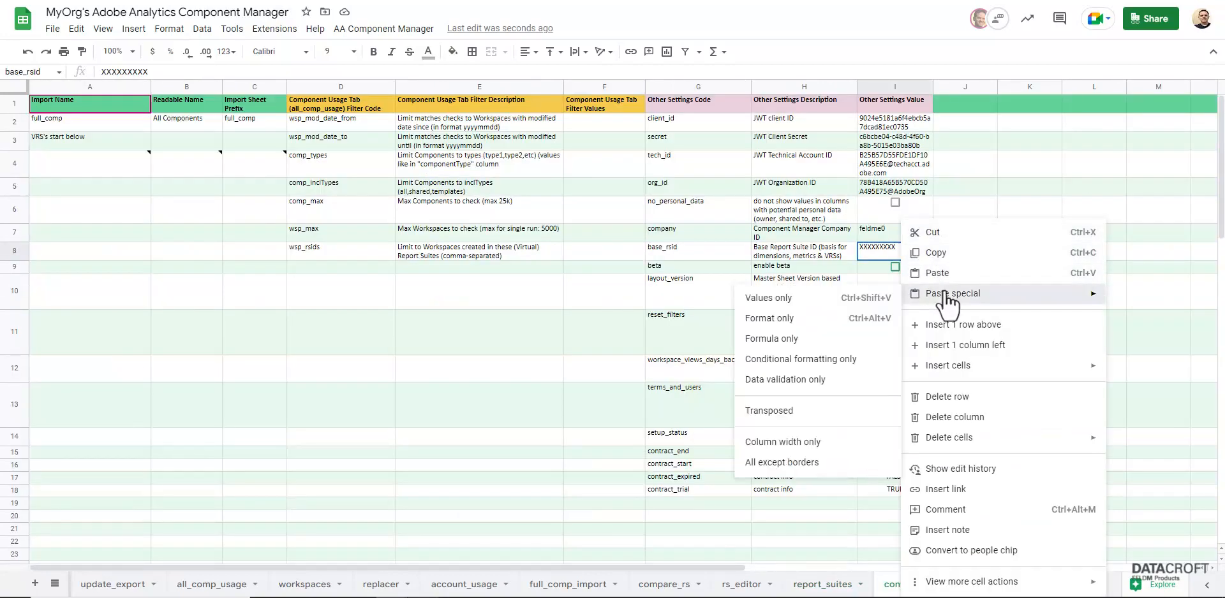
pyautogui.click(800, 299)
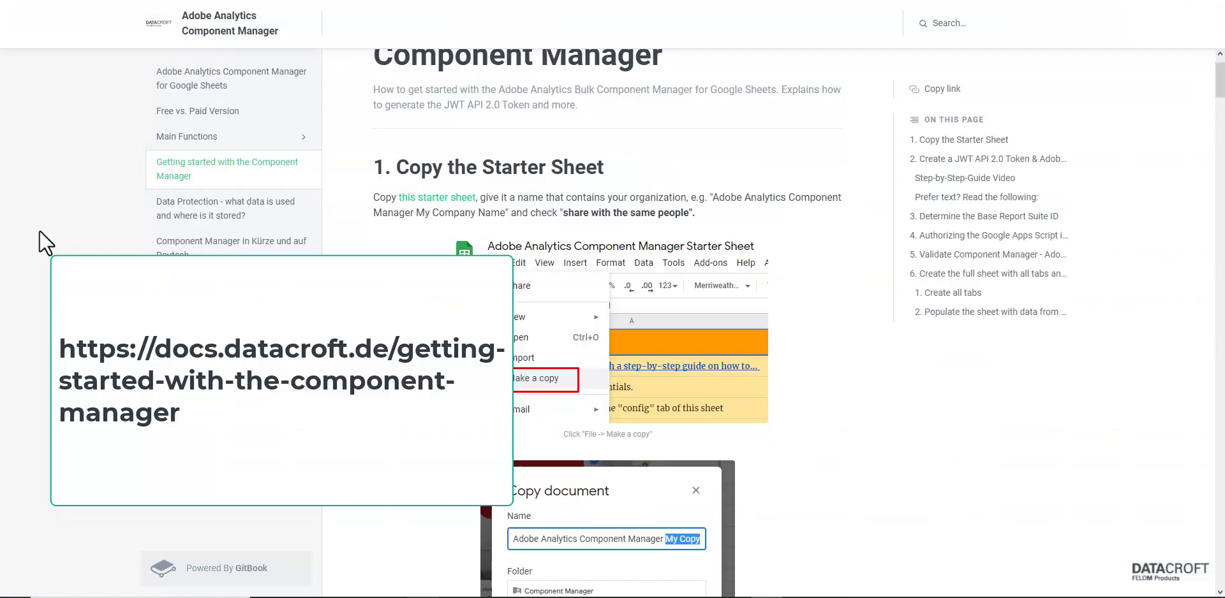
# Read the explanation of the Base Report Suite ID in the Component Manager getting-started documentation.
pyautogui.click(962, 90)
pyautogui.scroll(1, 641, 124)
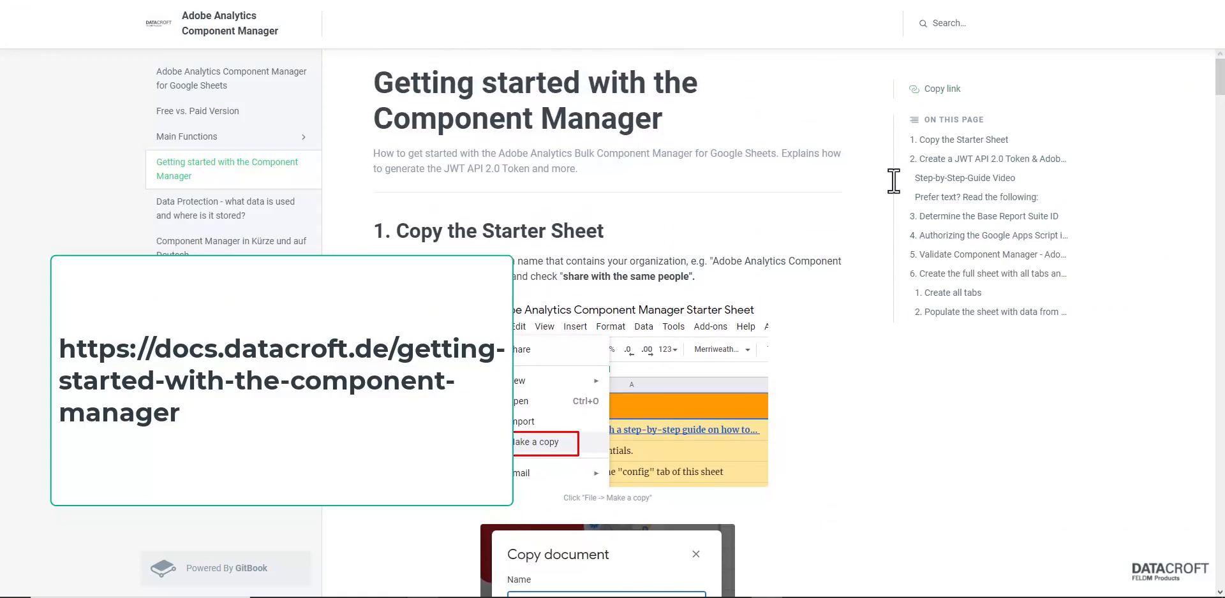
pyautogui.click(1000, 217)
pyautogui.scroll(-10, 790, 249)
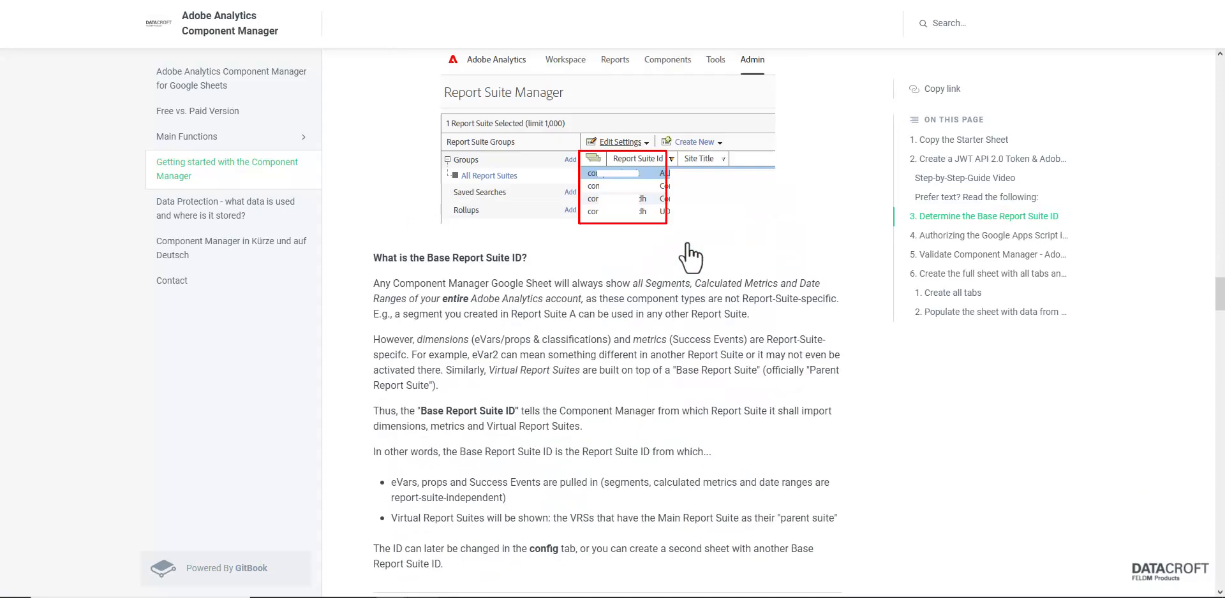
pyautogui.moveTo(373, 135); pyautogui.dragTo(747, 163)
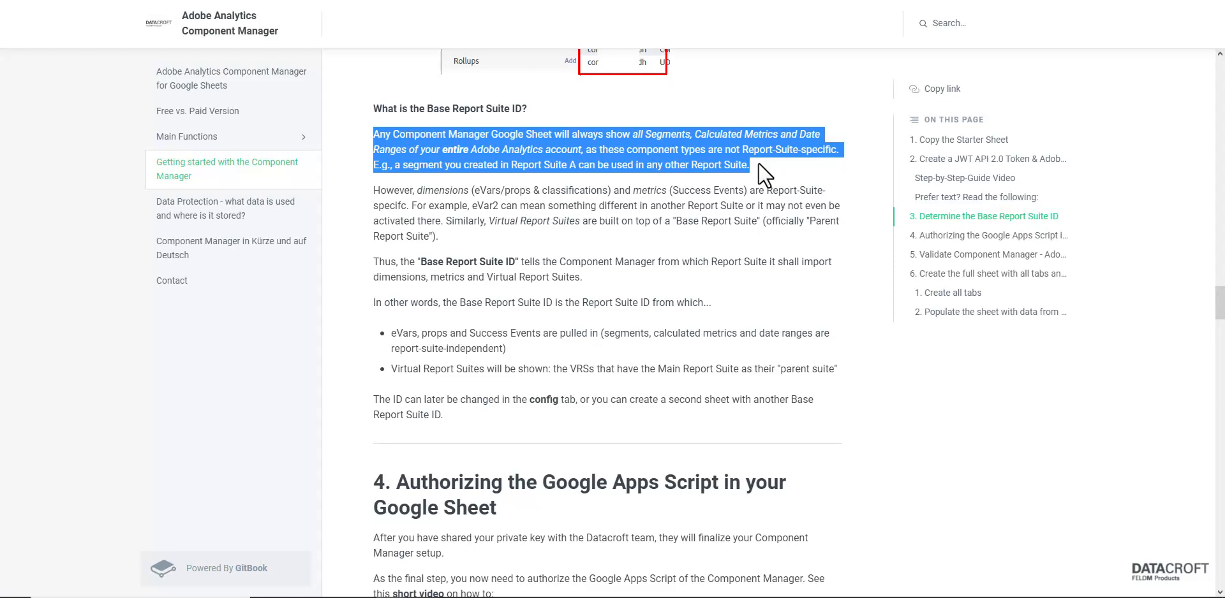
pyautogui.click(759, 163)
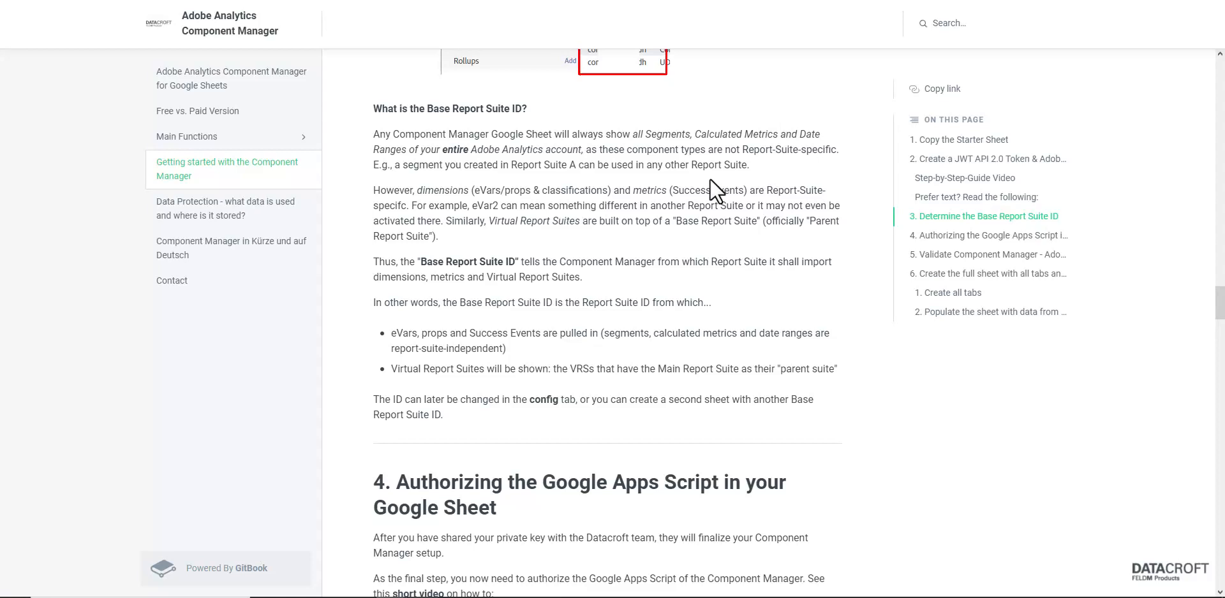
pyautogui.moveTo(646, 135); pyautogui.dragTo(408, 150)
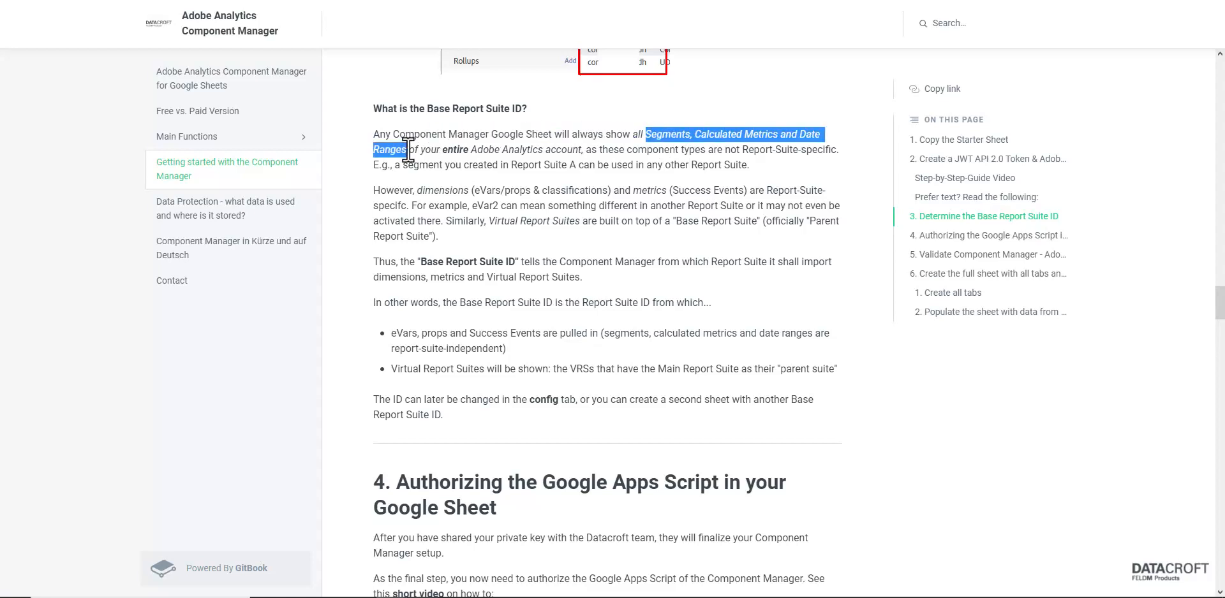
pyautogui.click(694, 155)
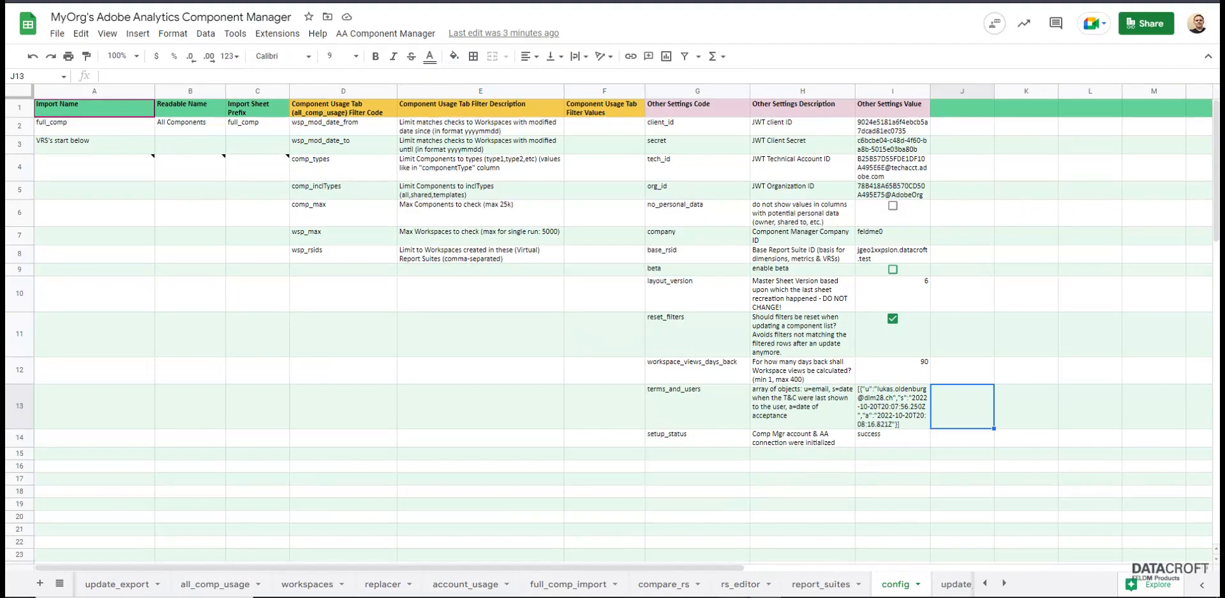
# Run Populate all Tabs in the Component Manager spreadsheet and confirm loading the latest Adobe Analytics data.
pyautogui.click(367, 35)
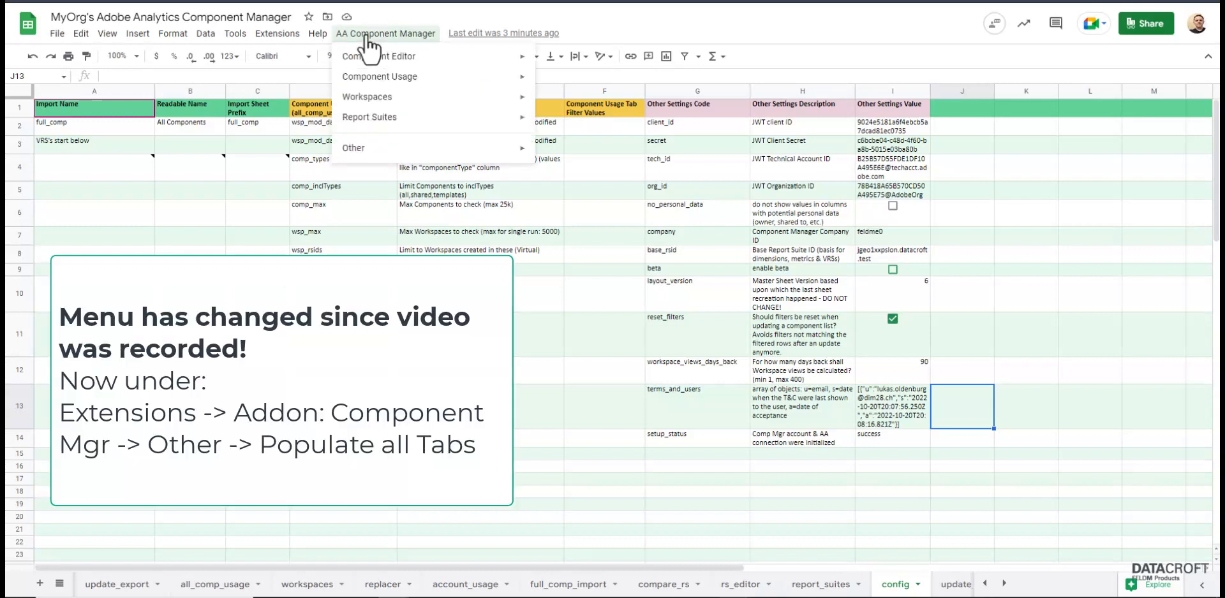
pyautogui.moveTo(429, 154)
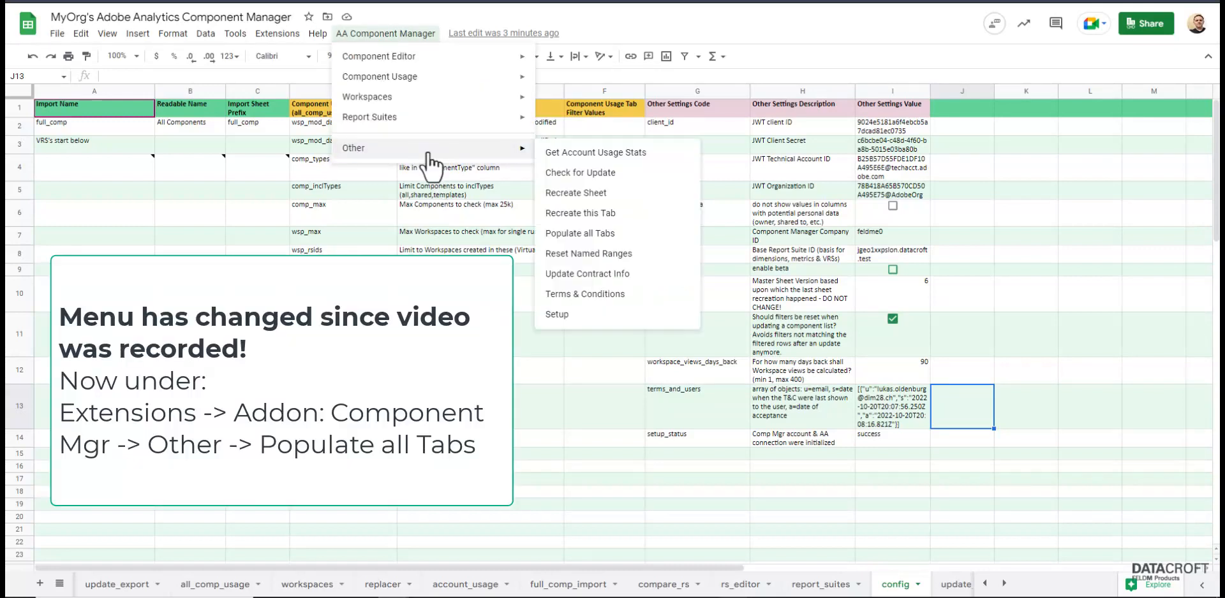
pyautogui.click(583, 233)
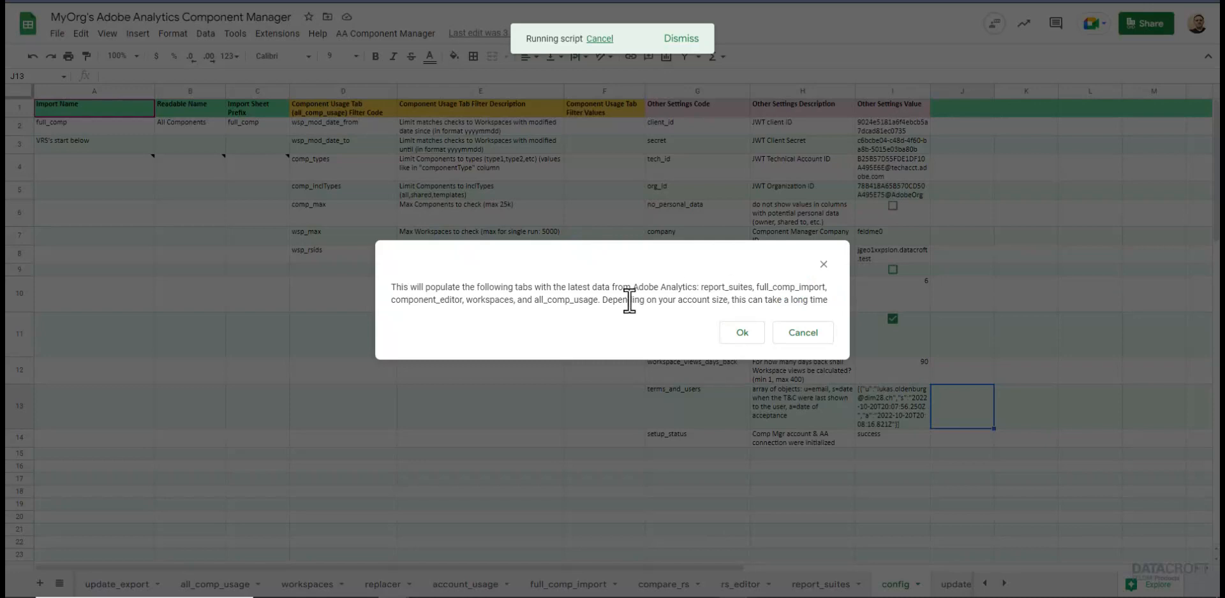
pyautogui.click(742, 333)
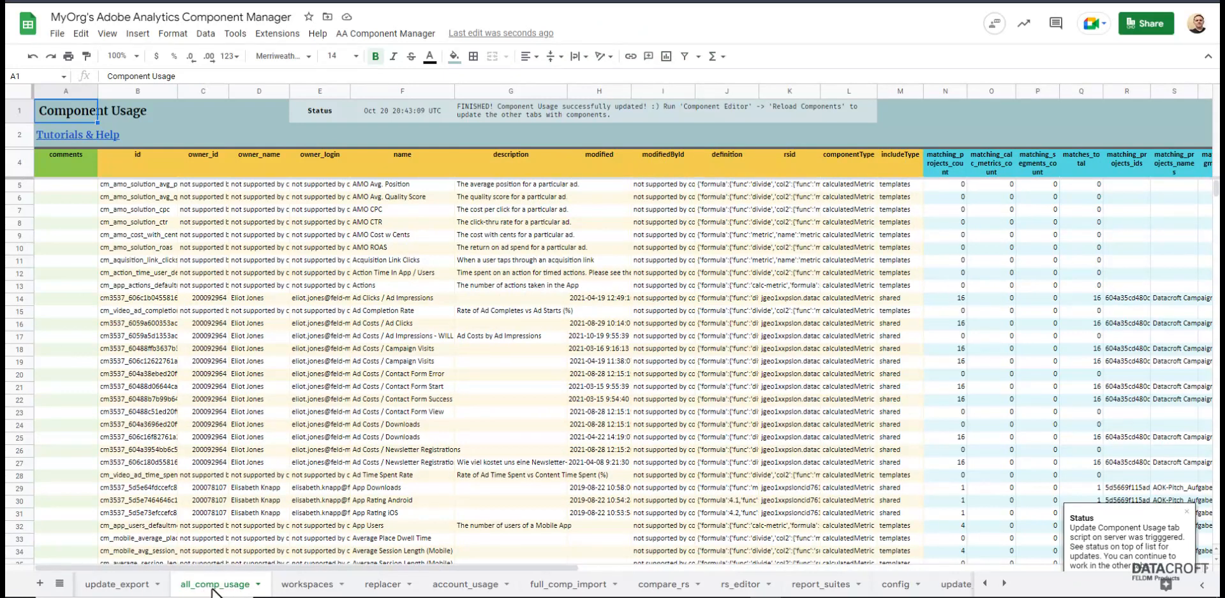
# Review the populated workspaces, full_comp_import, account_usage and report_suites sheets.
pyautogui.click(314, 588)
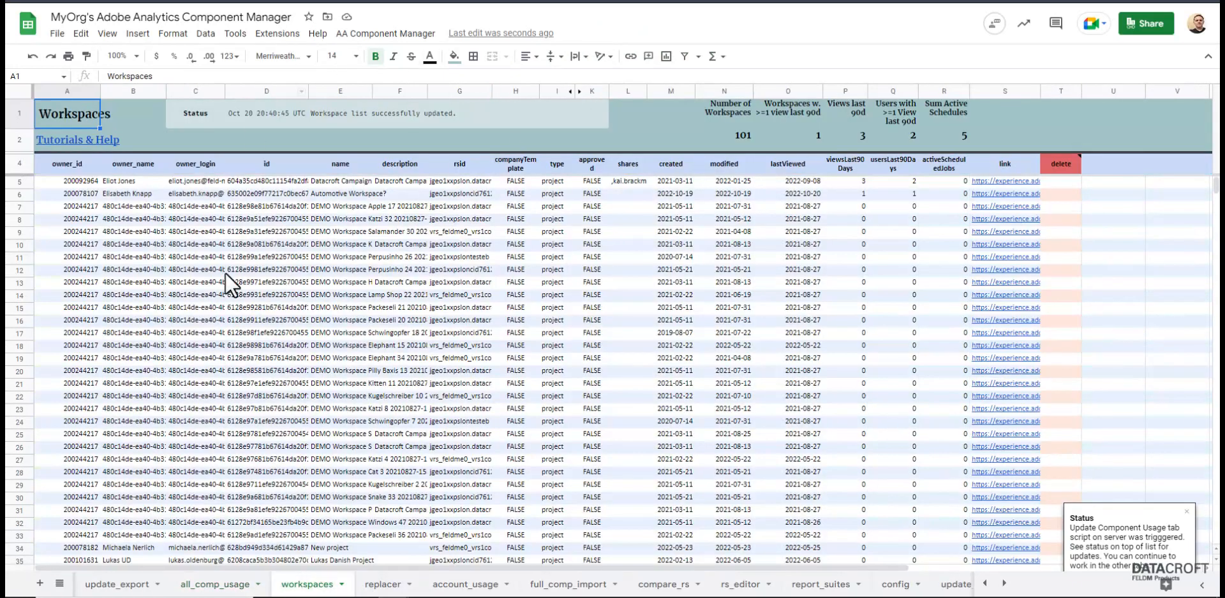
pyautogui.moveTo(478, 592)
pyautogui.click(577, 585)
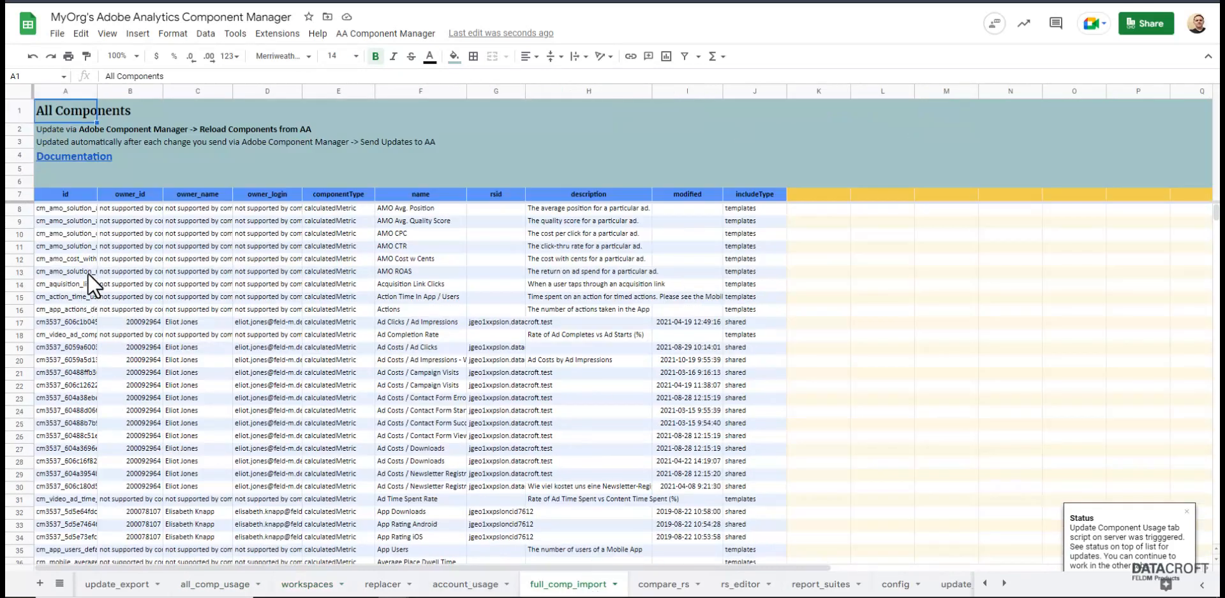
pyautogui.scroll(-2, 202, 357)
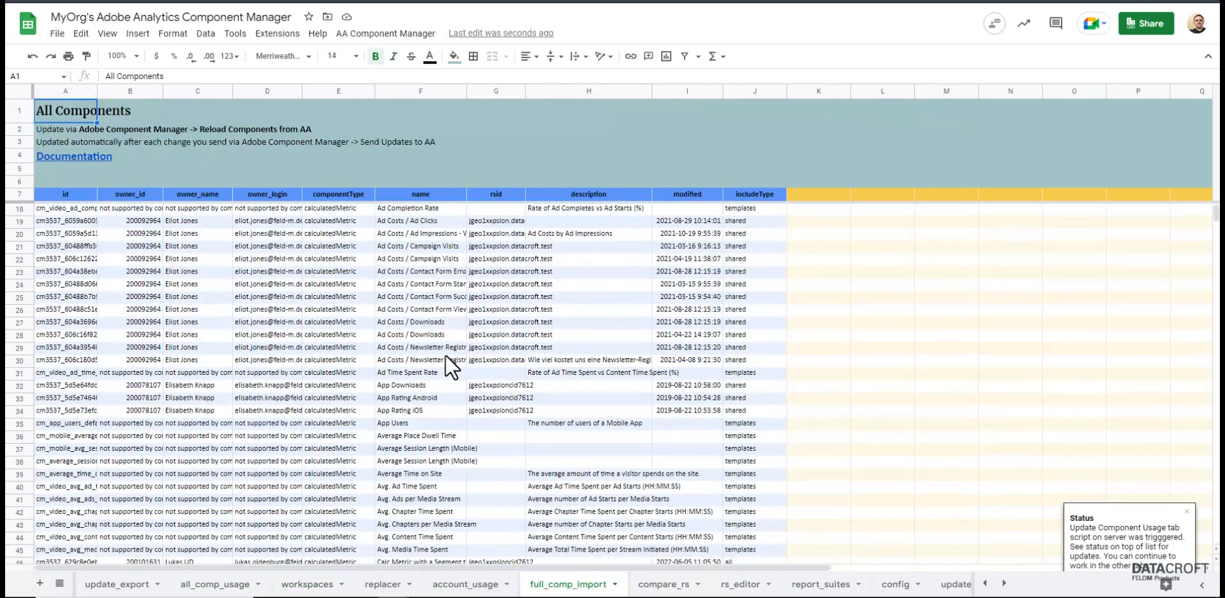
pyautogui.scroll(2, 445, 363)
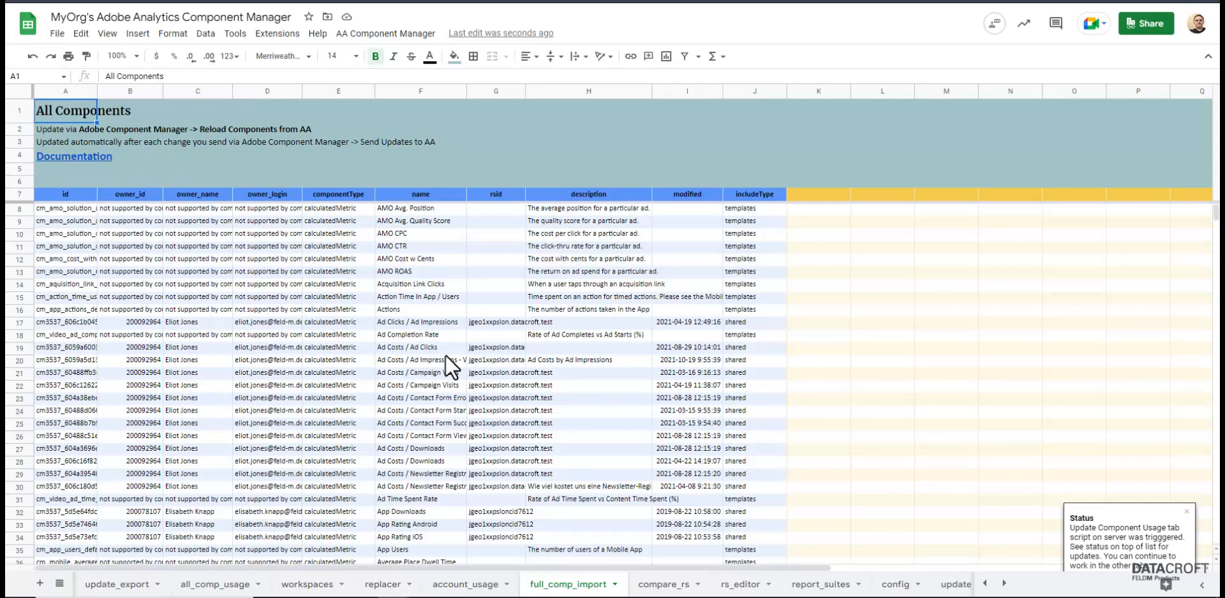
pyautogui.click(453, 586)
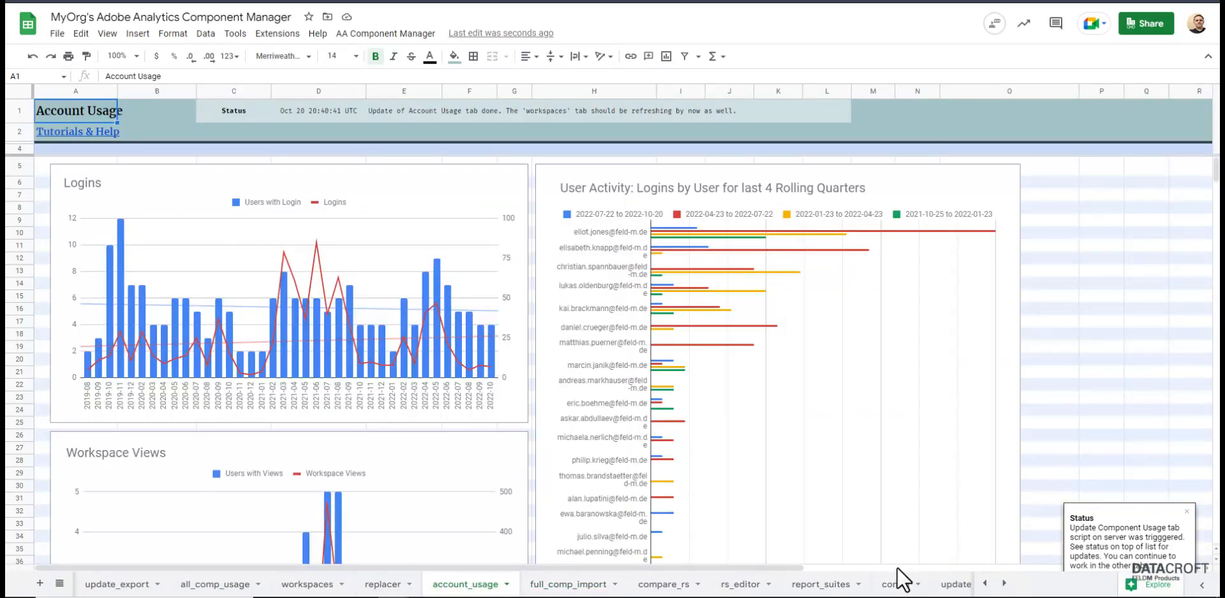
pyautogui.click(818, 584)
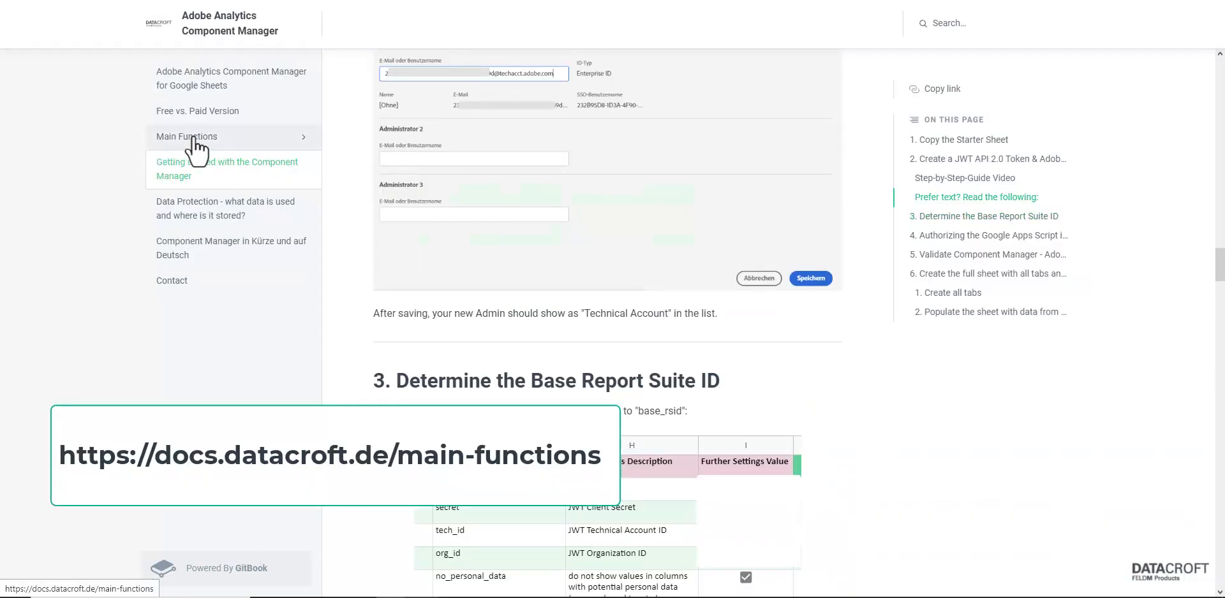
# Open the Main Functions section of the Component Manager documentation.
pyautogui.click(195, 139)
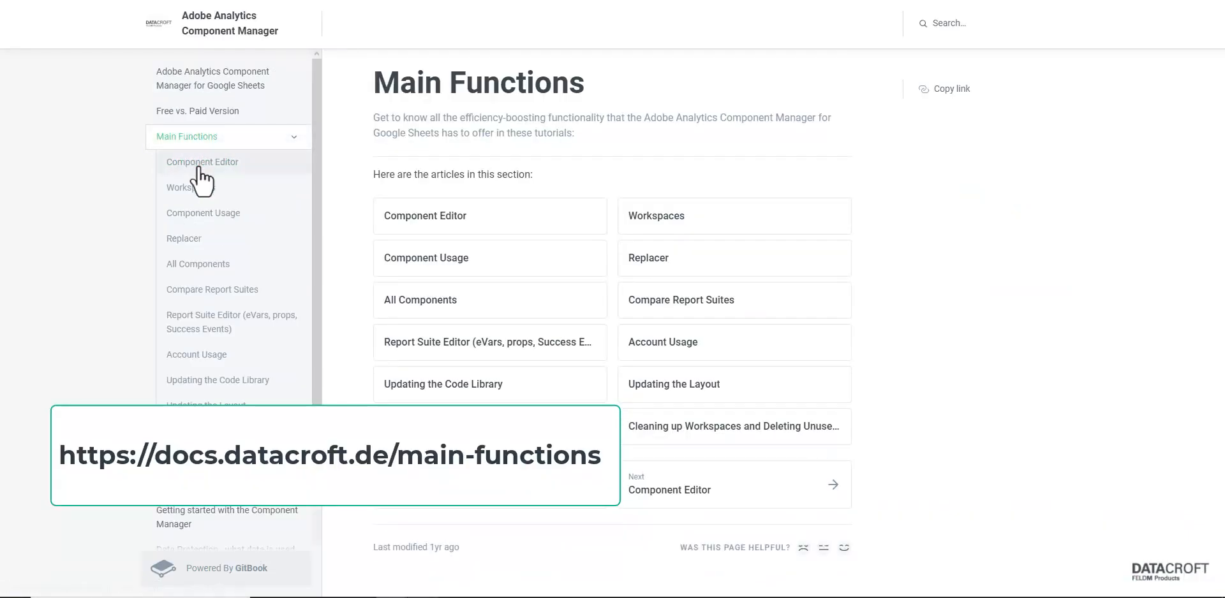